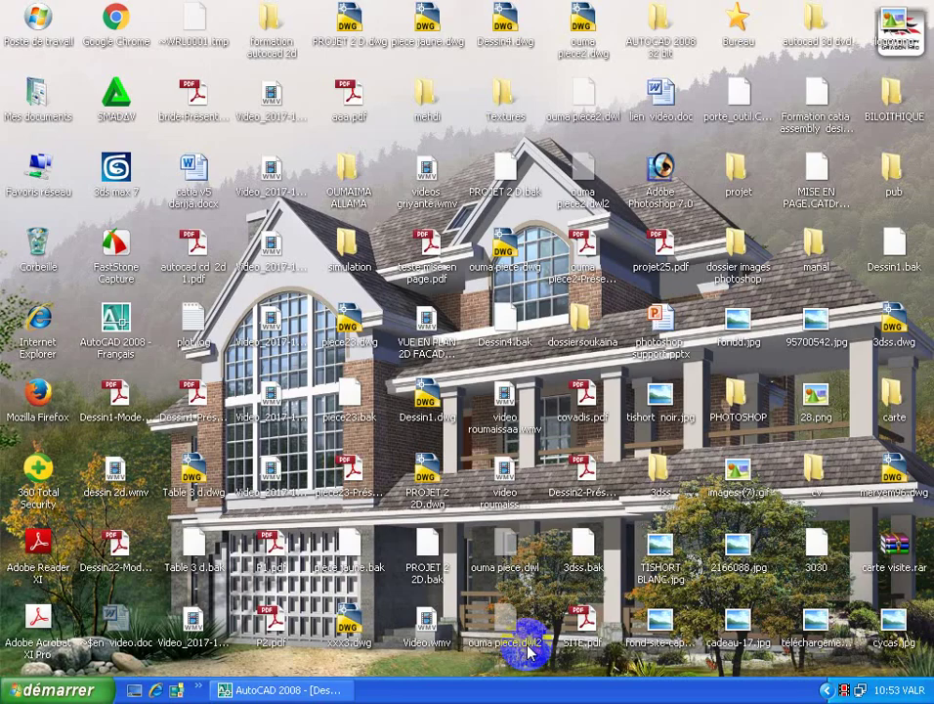
Restore the AutoCAD window and zoom in and out on the apartment floor plan in Dessin1.dwg
{"action": "left_click", "coordinate": [318, 692]}
{"action": "scroll", "coordinate": [463, 493], "scroll_direction": "down", "scroll_amount": 3}
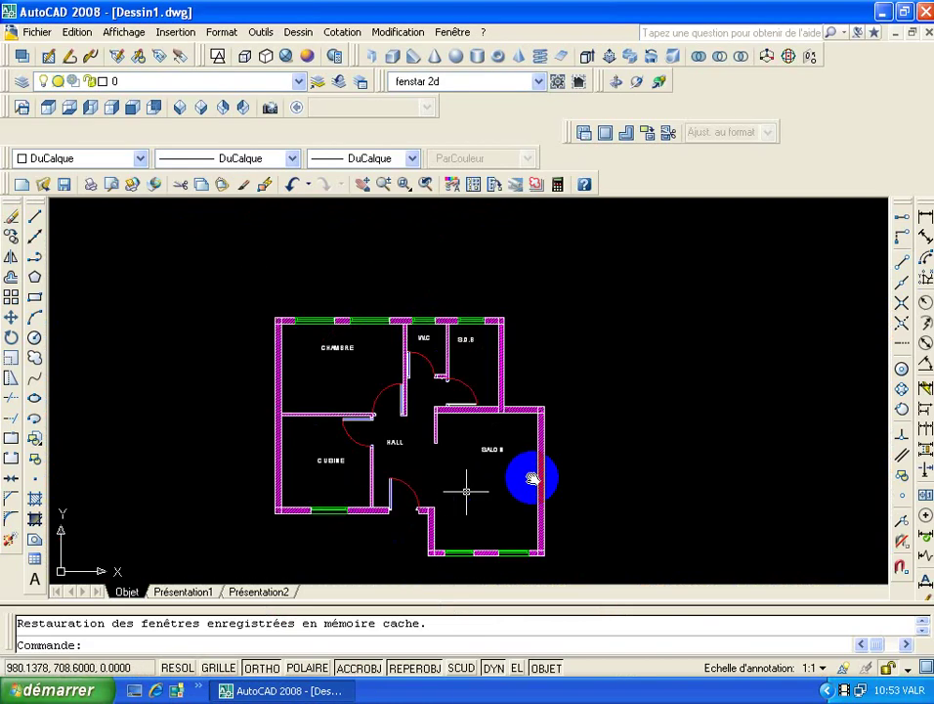
{"action": "scroll", "coordinate": [491, 476], "scroll_direction": "up", "scroll_amount": 2}
{"action": "scroll", "coordinate": [489, 477], "scroll_direction": "up", "scroll_amount": 3}
{"action": "scroll", "coordinate": [487, 478], "scroll_direction": "down", "scroll_amount": 3}
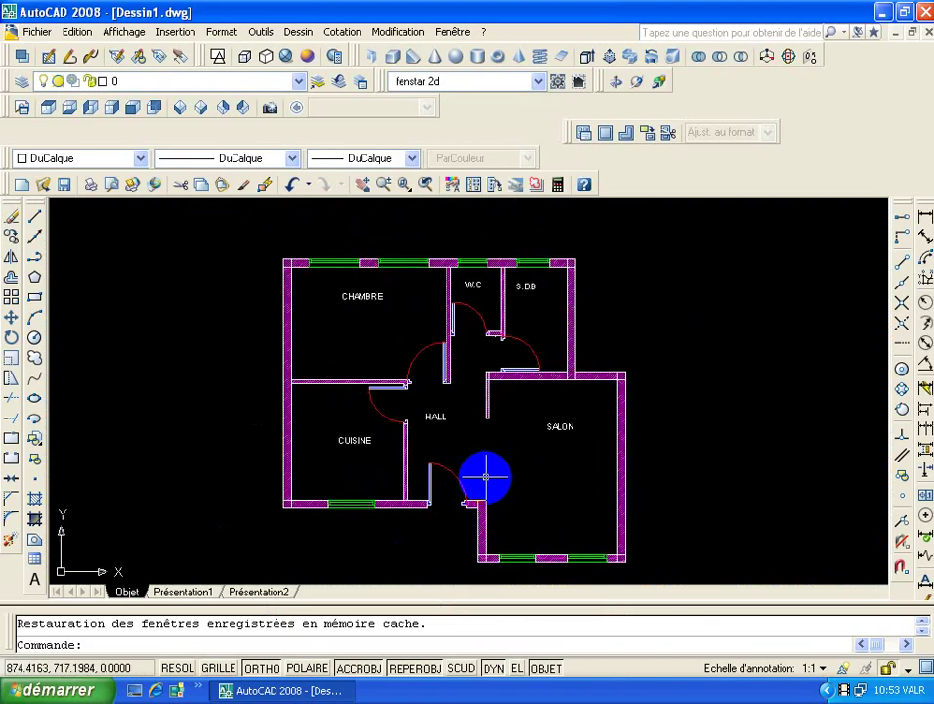
Switch to the Présentation1 layout and zoom out to see the viewport
{"action": "left_click", "coordinate": [186, 592]}
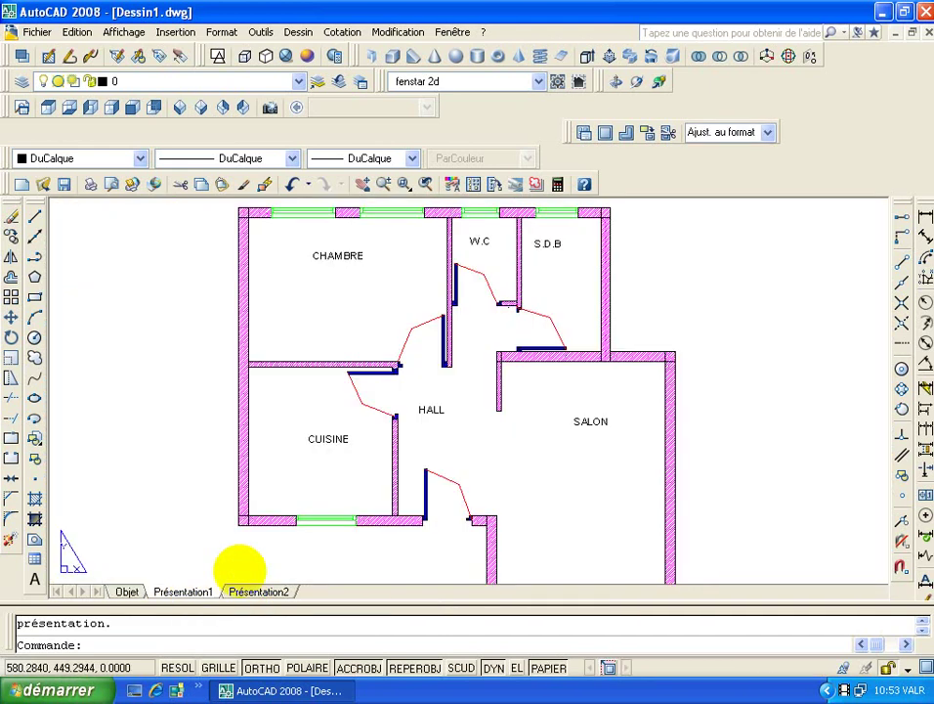
{"action": "scroll", "coordinate": [412, 427], "scroll_direction": "down", "scroll_amount": 2}
{"action": "scroll", "coordinate": [488, 479], "scroll_direction": "down", "scroll_amount": 3}
{"action": "scroll", "coordinate": [449, 460], "scroll_direction": "down", "scroll_amount": 5}
{"action": "scroll", "coordinate": [459, 458], "scroll_direction": "down", "scroll_amount": 3}
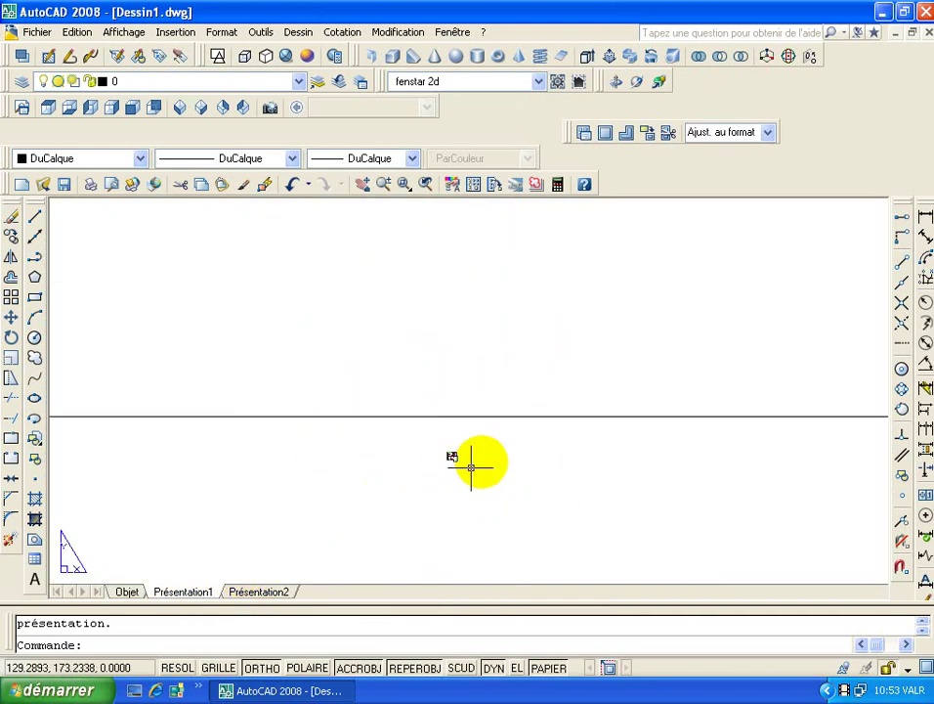
{"action": "scroll", "coordinate": [454, 392], "scroll_direction": "down", "scroll_amount": 3}
{"action": "scroll", "coordinate": [489, 406], "scroll_direction": "down", "scroll_amount": 2}
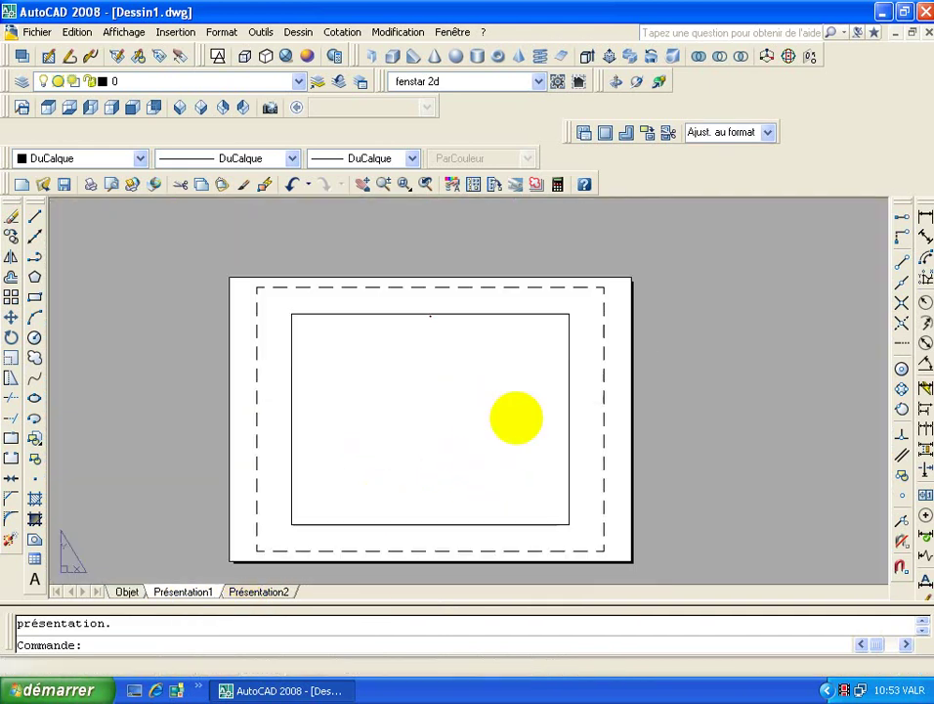
Delete the floor-plan viewport and zoom to show the whole empty sheet
{"action": "left_click", "coordinate": [569, 412]}
{"action": "key", "text": "Delete"}
{"action": "middle_click", "coordinate": [517, 417]}
{"action": "middle_click", "coordinate": [517, 417]}
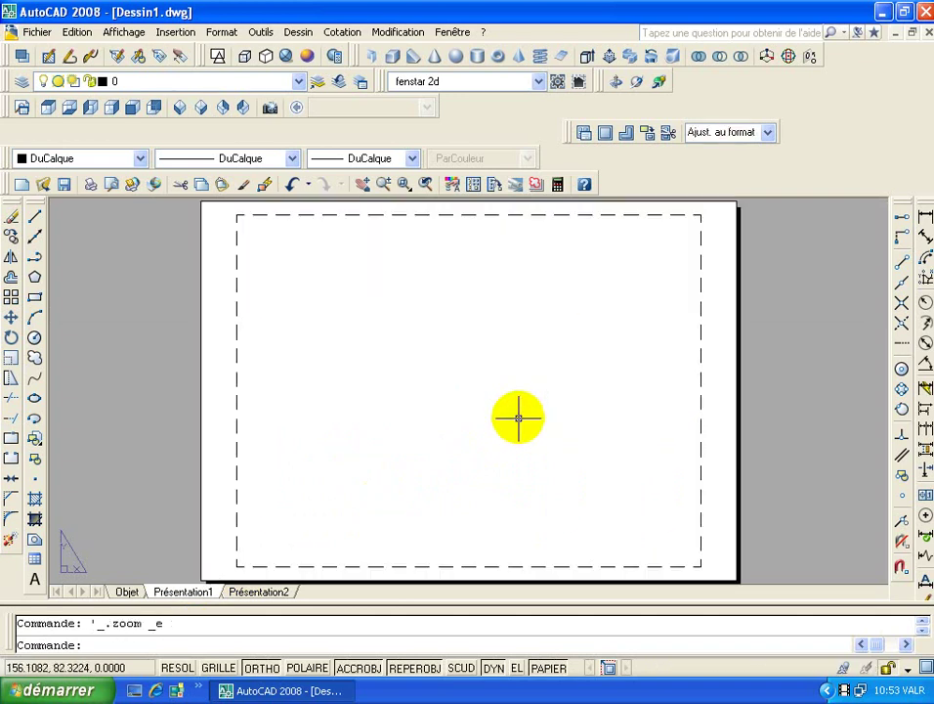
{"action": "scroll", "coordinate": [361, 394], "scroll_direction": "down", "scroll_amount": 4}
{"action": "scroll", "coordinate": [363, 397], "scroll_direction": "up", "scroll_amount": 2}
{"action": "middle_click_drag", "start_coordinate": [399, 401], "coordinate": [436, 404]}
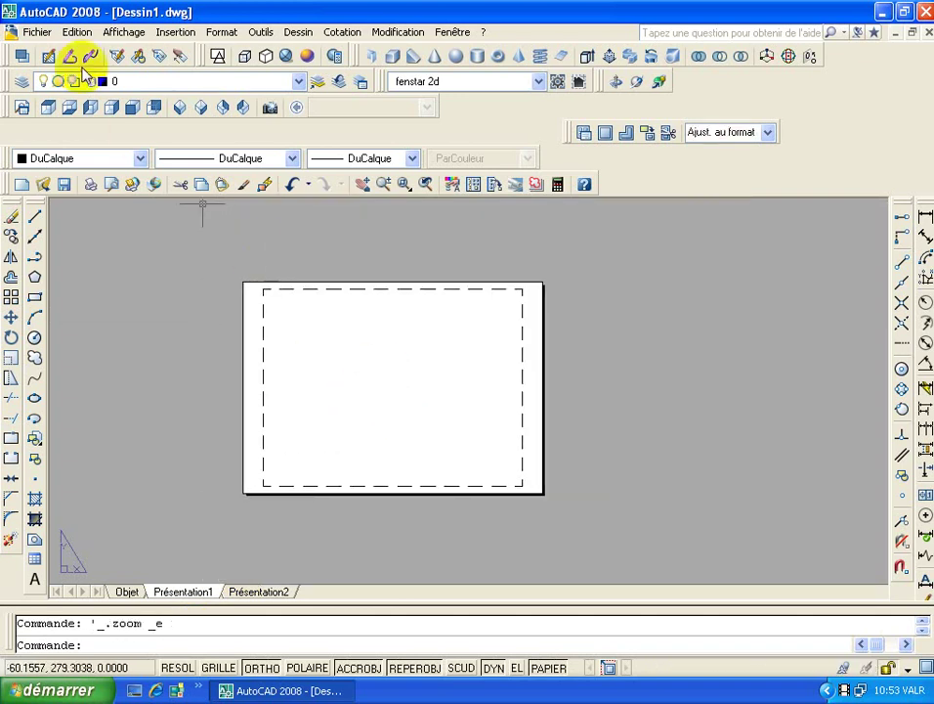
Set the Présentation1 page setup to plot at 1:10 scale in portrait orientation
{"action": "left_click", "coordinate": [36, 34]}
{"action": "left_click", "coordinate": [122, 316]}
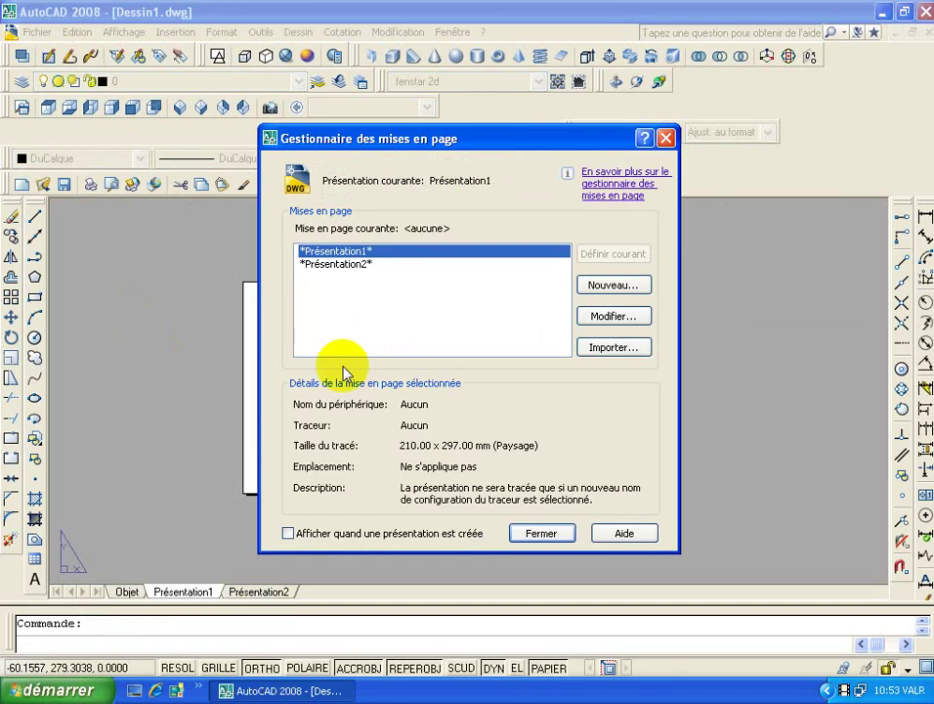
{"action": "left_click", "coordinate": [619, 316]}
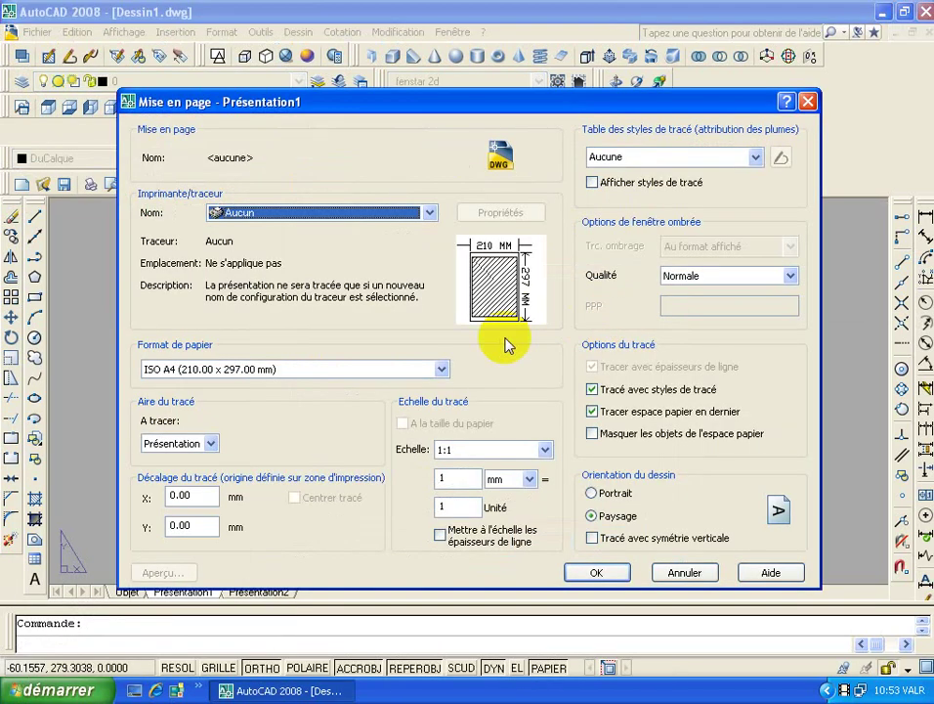
{"action": "left_click", "coordinate": [523, 452]}
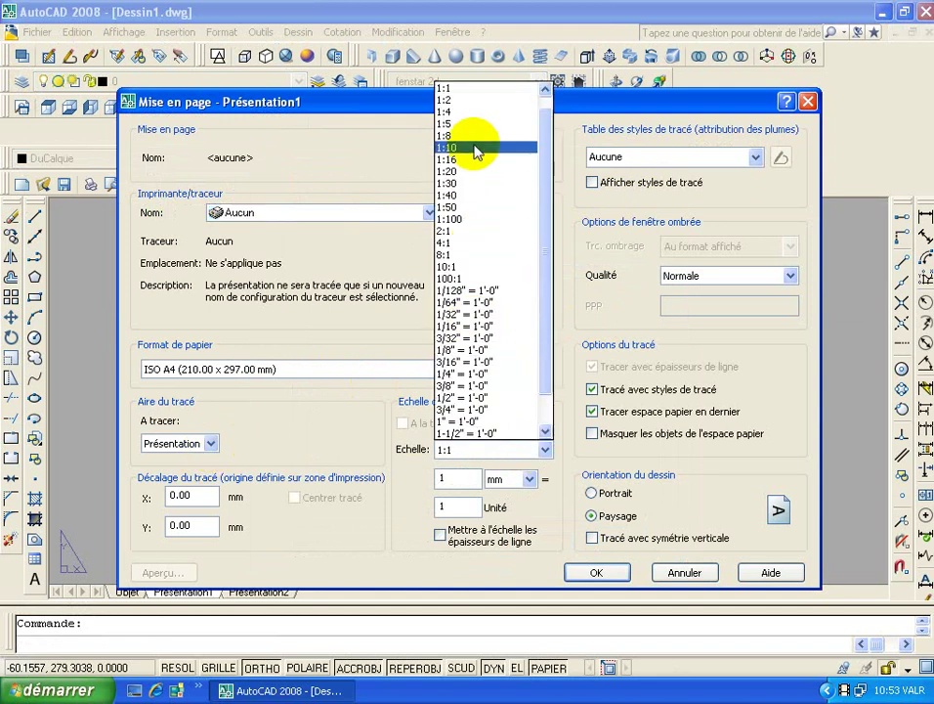
{"action": "left_click", "coordinate": [475, 148]}
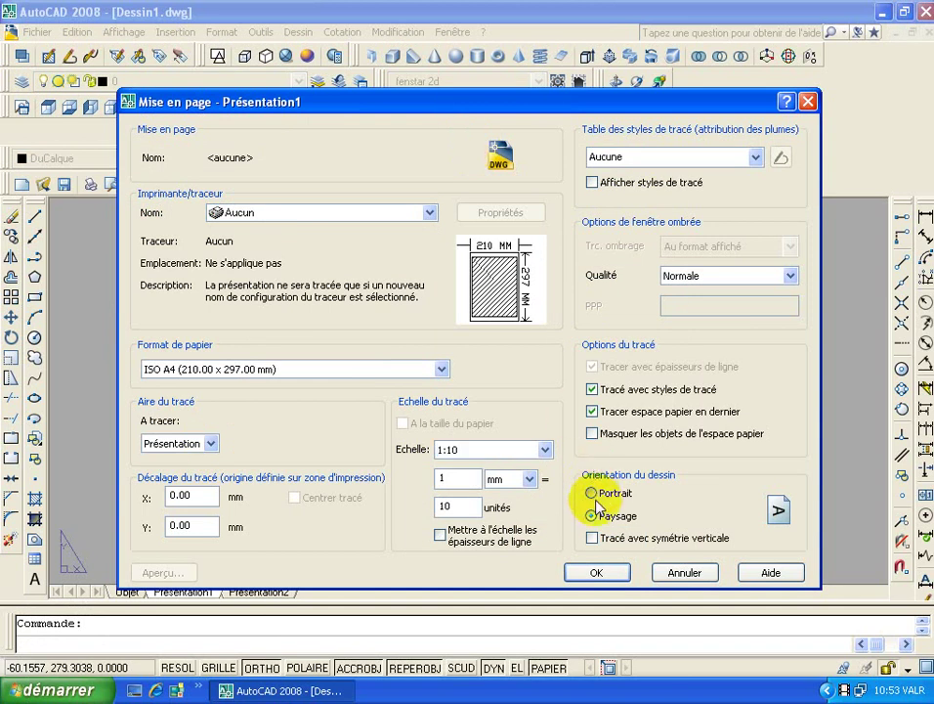
{"action": "left_click", "coordinate": [597, 574]}
{"action": "left_click", "coordinate": [546, 532]}
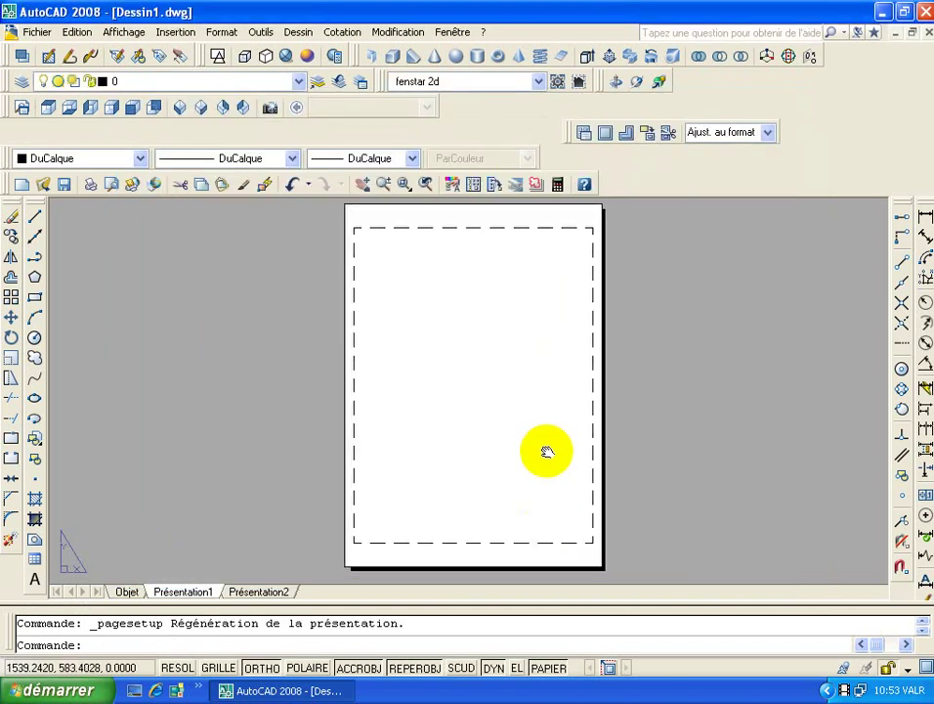
Draw a closed 210 × 297 rectangular border with lines of 210, 297 and 210
{"action": "left_click", "coordinate": [35, 216]}
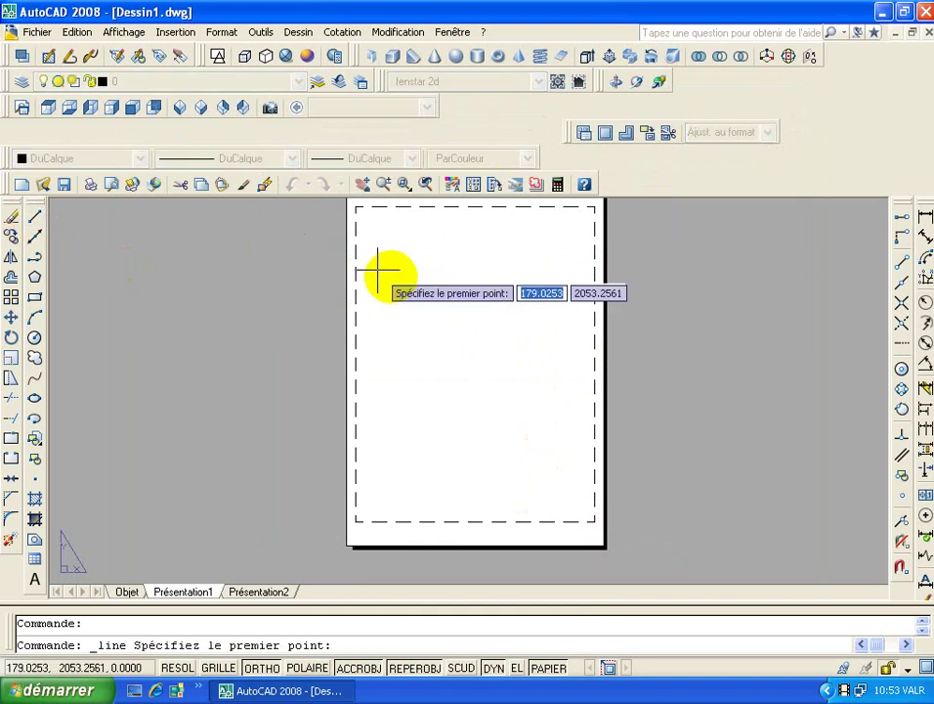
{"action": "left_click", "coordinate": [433, 277]}
{"action": "type", "text": "210"}
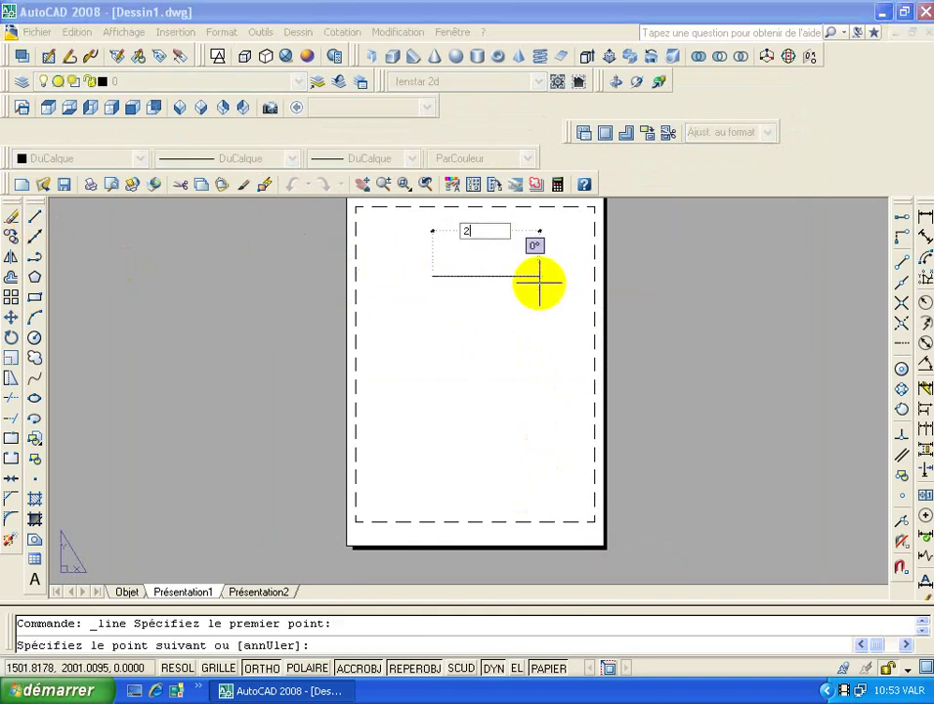
{"action": "key", "text": "Return"}
{"action": "type", "text": "297"}
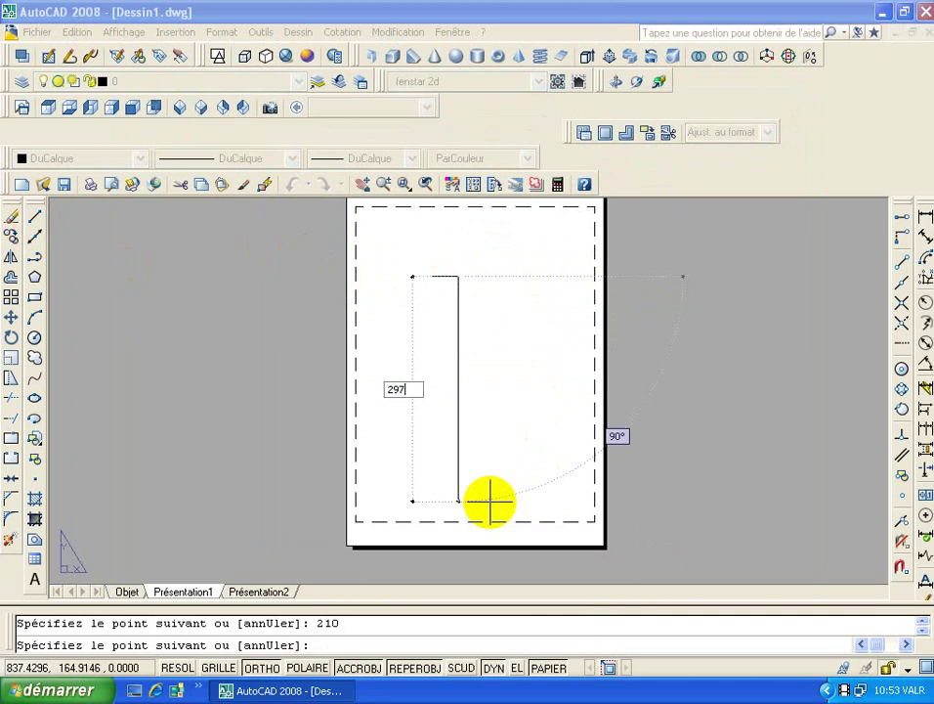
{"action": "key", "text": "Return"}
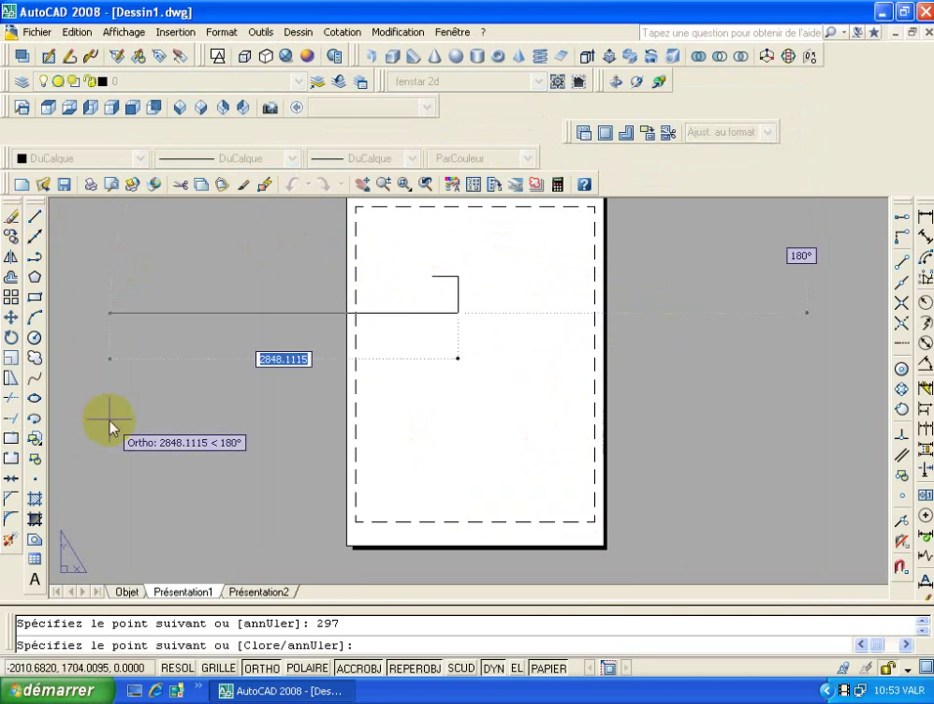
{"action": "type", "text": "210"}
{"action": "key", "text": "Return"}
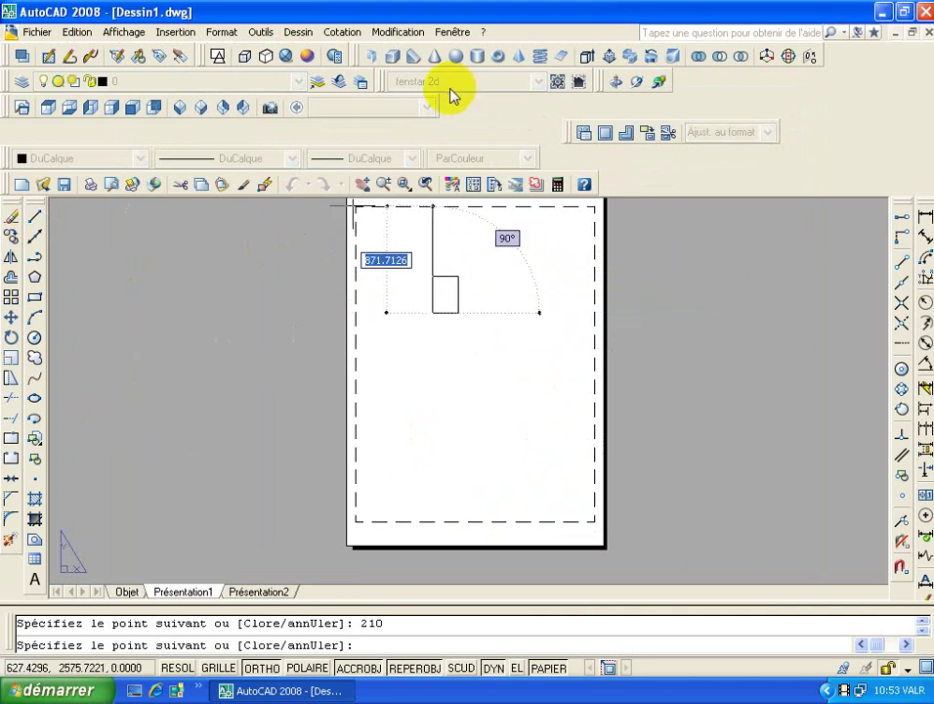
{"action": "key", "text": "Return"}
{"action": "mouse_move", "coordinate": [425, 314]}
{"action": "middle_mouse_down"}
{"action": "mouse_move", "coordinate": [430, 389]}
{"action": "mouse_move", "coordinate": [384, 377]}
{"action": "middle_mouse_up"}
{"action": "scroll", "coordinate": [444, 369], "scroll_direction": "up", "scroll_amount": 3}
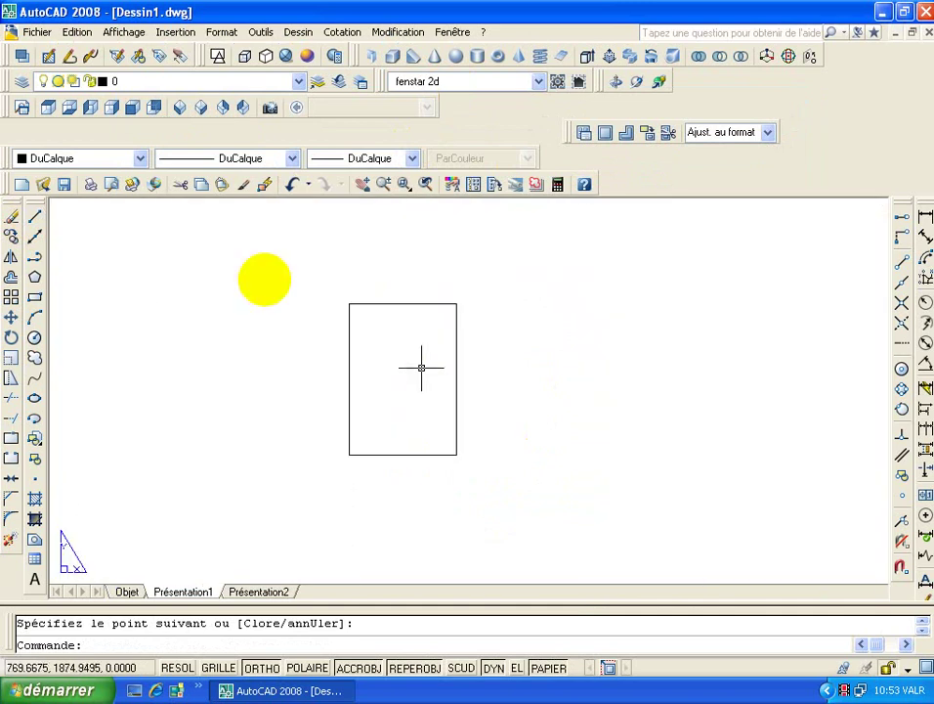
Offset the bottom, left and right edges of the border 10 units inward
{"action": "left_click", "coordinate": [12, 278]}
{"action": "type", "text": "10"}
{"action": "key", "text": "Return"}
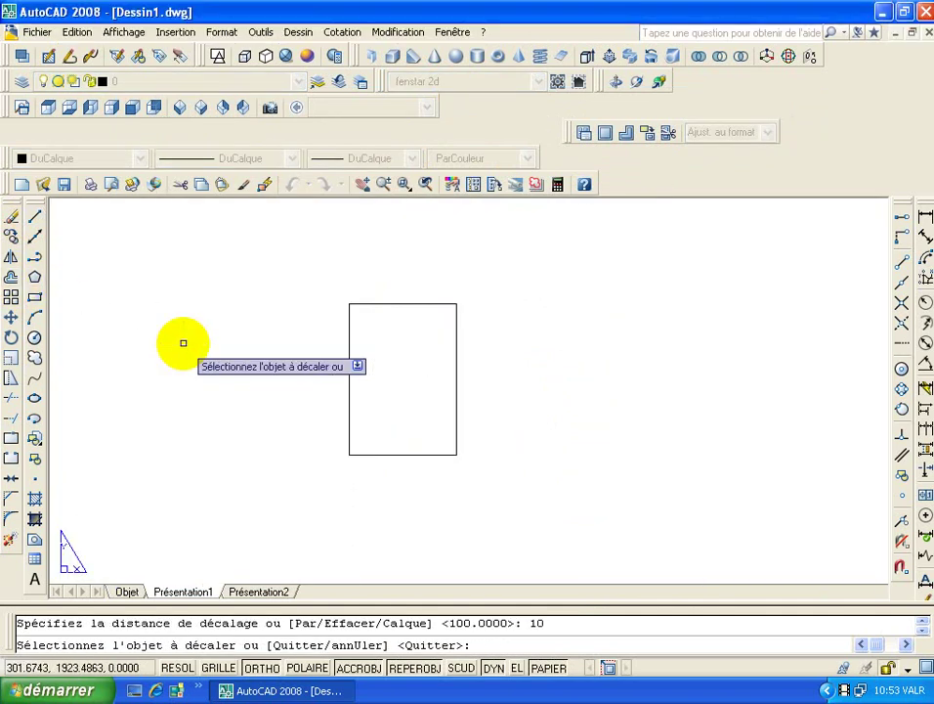
{"action": "left_click", "coordinate": [397, 448]}
{"action": "left_click", "coordinate": [350, 411]}
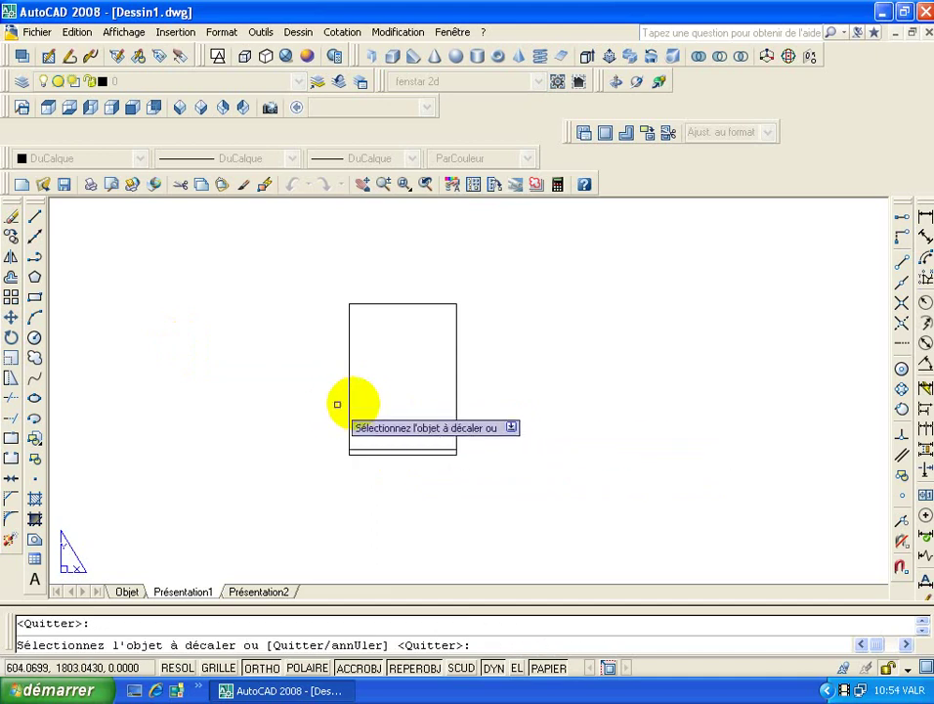
{"action": "left_click", "coordinate": [348, 403]}
{"action": "left_click", "coordinate": [409, 335]}
{"action": "left_click", "coordinate": [457, 340]}
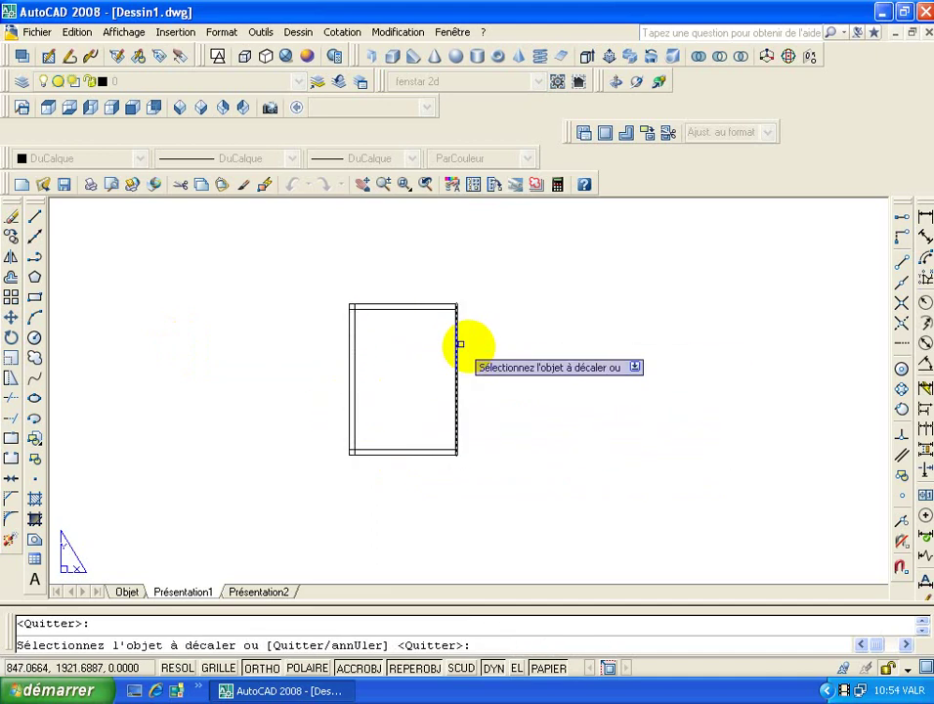
{"action": "left_click", "coordinate": [413, 439]}
Offset the inner bottom line upward repeatedly to form title-block bands, then delete one extra line
{"action": "left_click", "coordinate": [396, 444]}
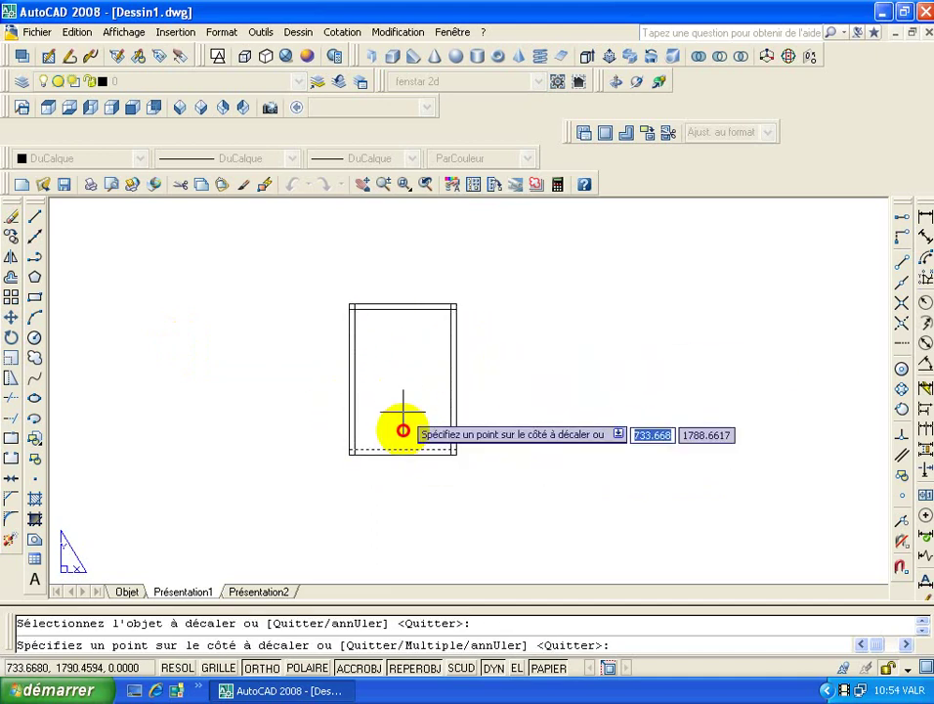
{"action": "left_click", "coordinate": [396, 428]}
{"action": "left_click", "coordinate": [396, 443]}
{"action": "left_click", "coordinate": [395, 431]}
{"action": "left_click", "coordinate": [396, 436]}
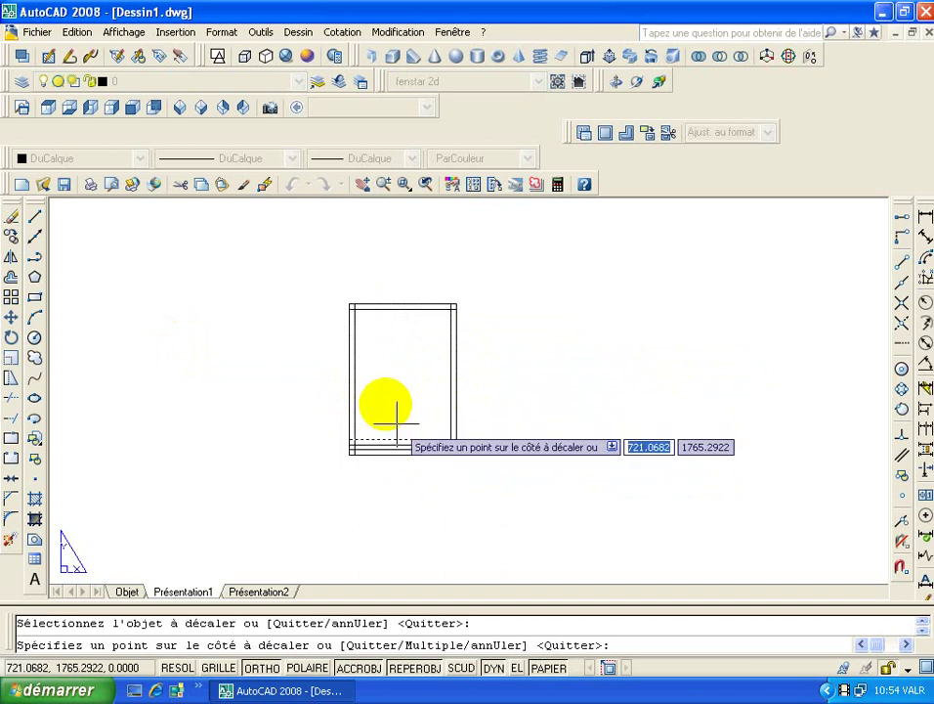
{"action": "left_click", "coordinate": [391, 418]}
{"action": "left_click", "coordinate": [396, 433]}
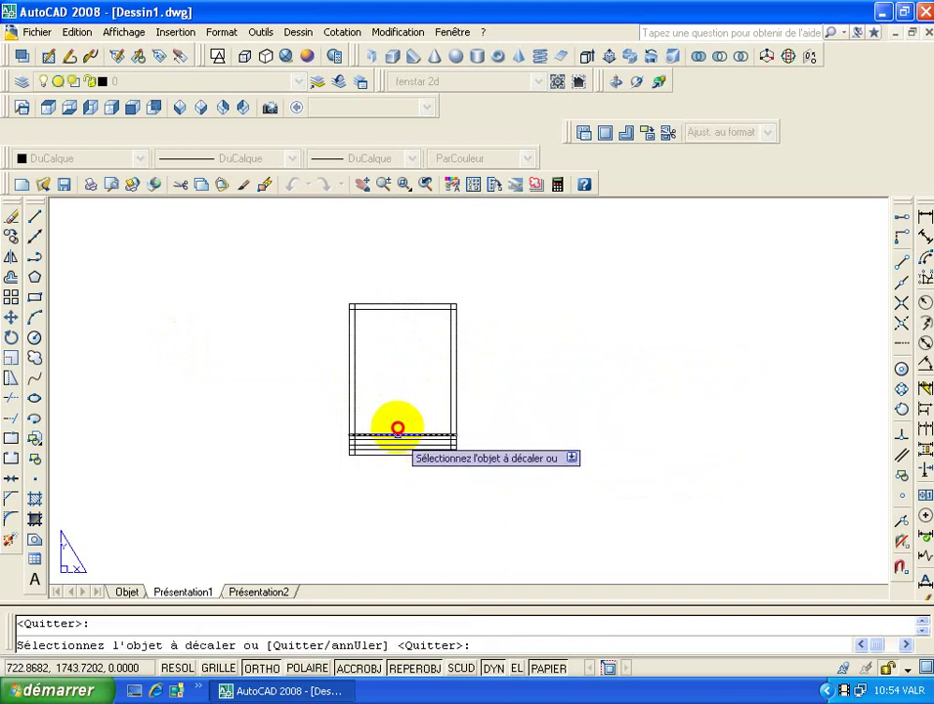
{"action": "left_click", "coordinate": [395, 427]}
{"action": "key", "text": "Escape"}
{"action": "left_click", "coordinate": [418, 431]}
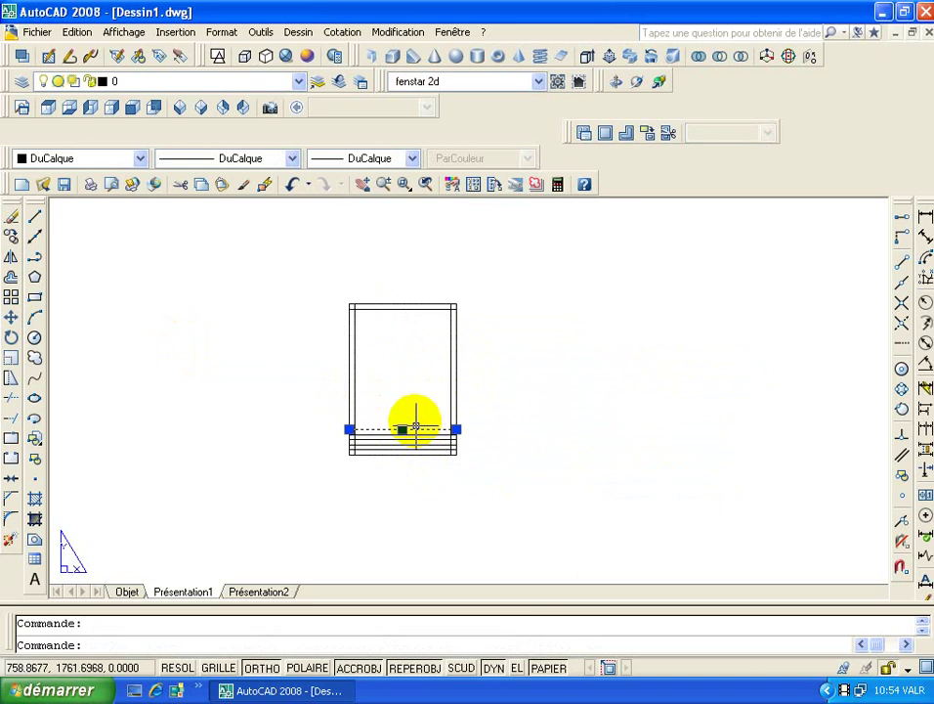
{"action": "key", "text": "Delete"}
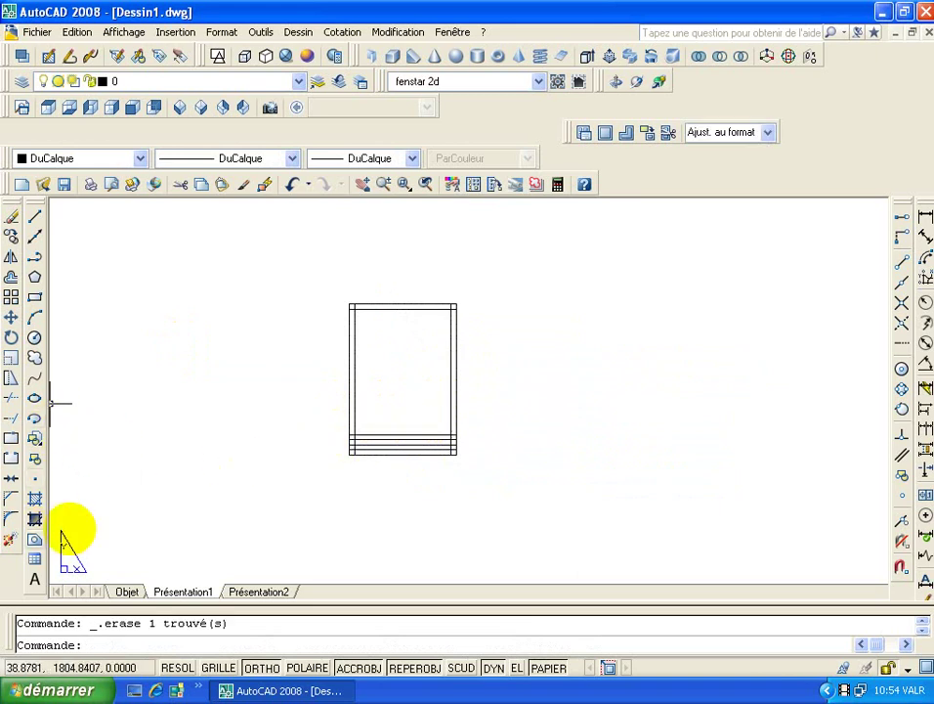
Offset the left and right frame edges 50 units inward
{"action": "left_click", "coordinate": [11, 277]}
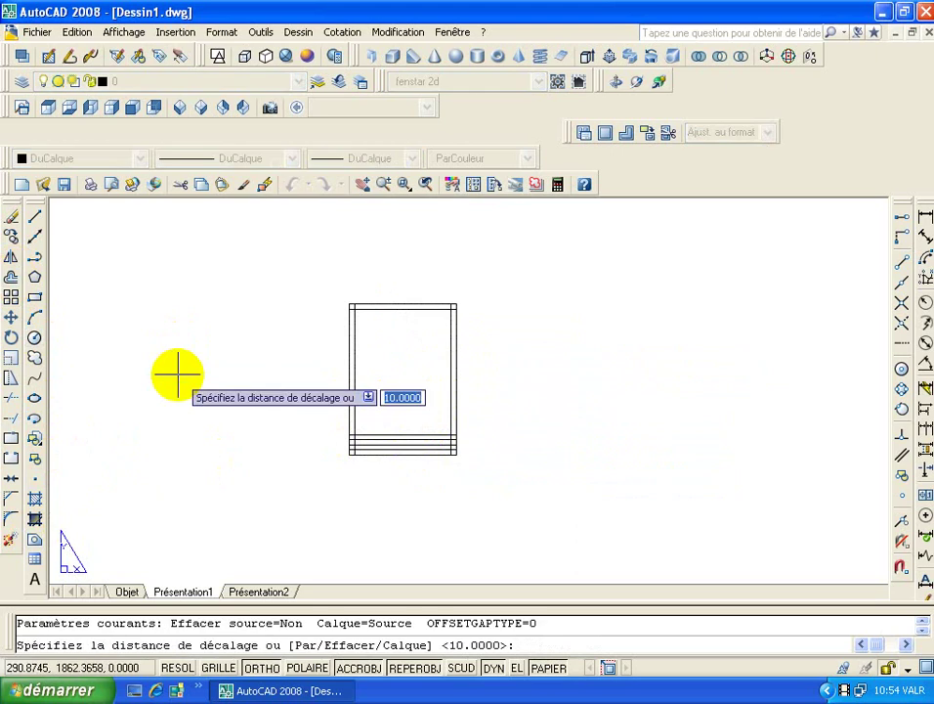
{"action": "type", "text": "50"}
{"action": "key", "text": "Return"}
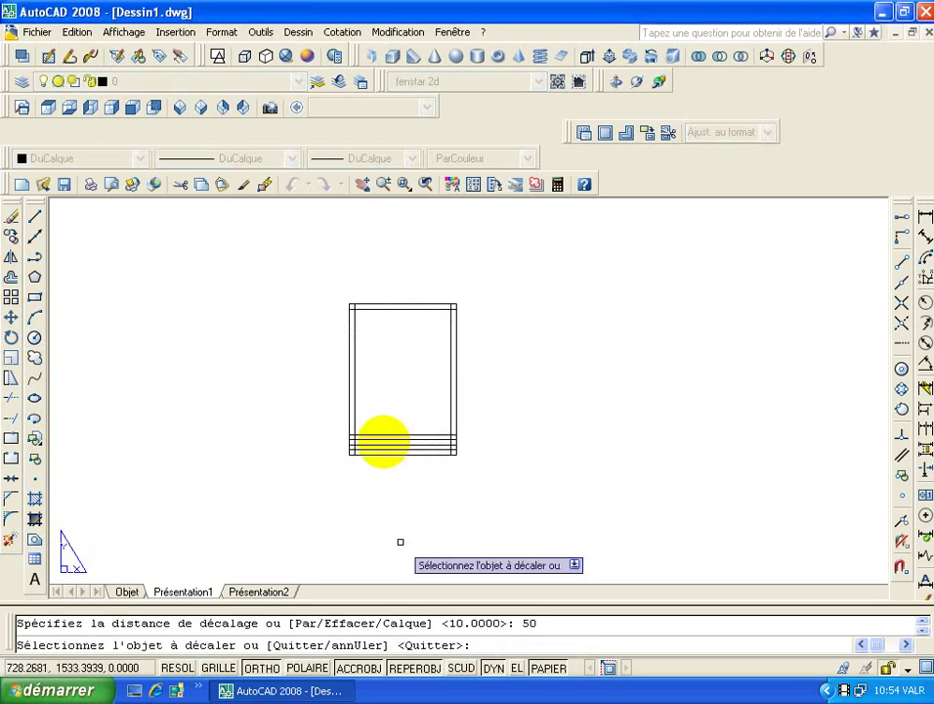
{"action": "left_click", "coordinate": [356, 396]}
{"action": "left_click", "coordinate": [428, 411]}
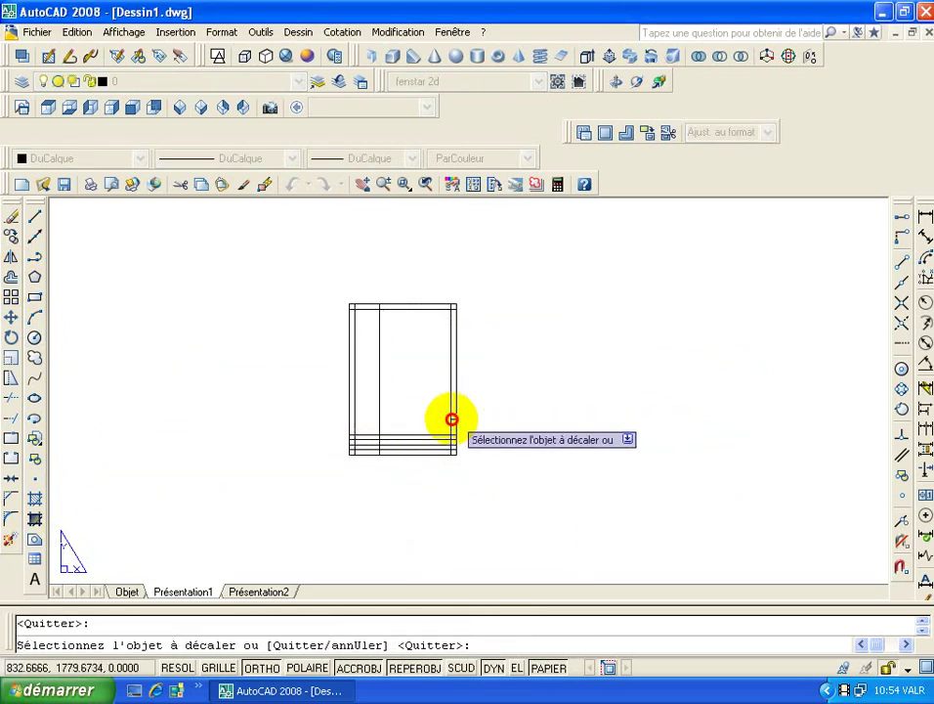
{"action": "left_click", "coordinate": [451, 419]}
{"action": "left_click", "coordinate": [438, 420]}
{"action": "key", "text": "Escape"}
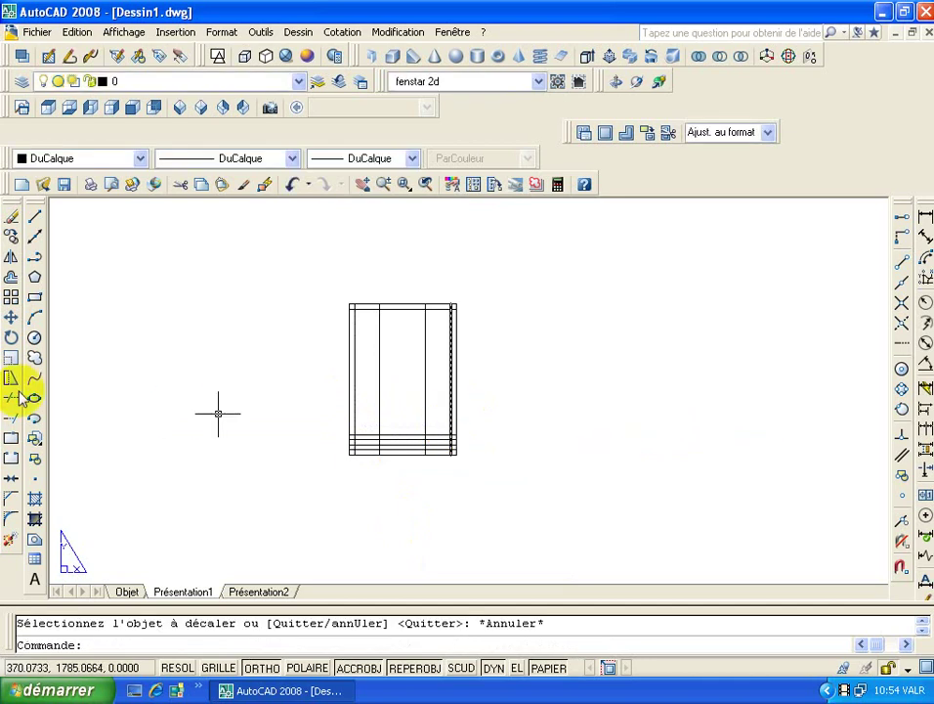
{"action": "key", "text": "Return"}
Trim the inner vertical lines and the line pieces in the left column and bottom band
{"action": "left_click", "coordinate": [368, 384]}
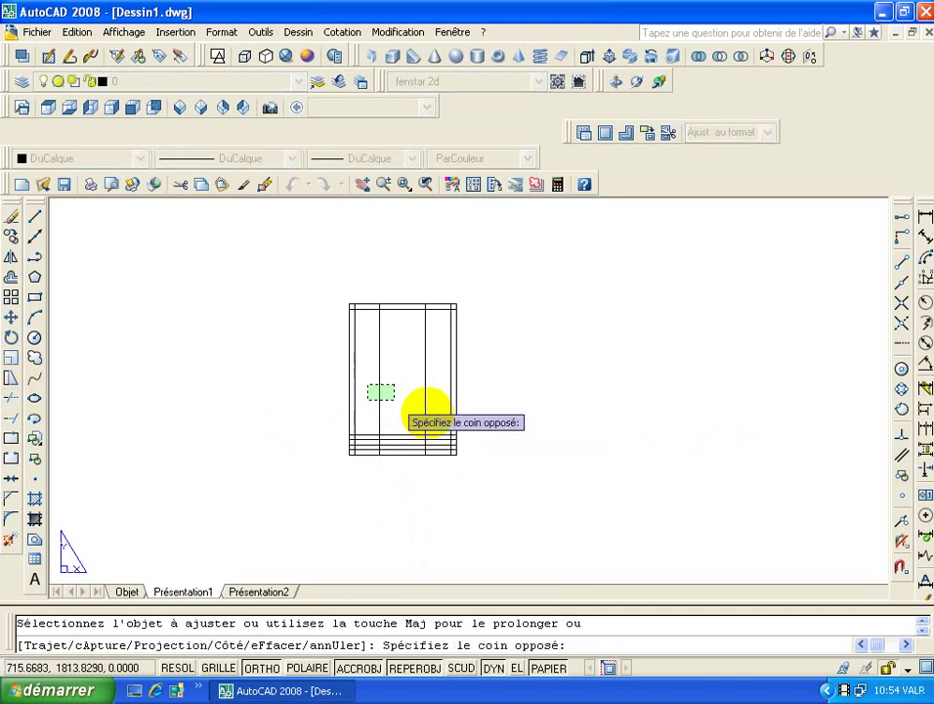
{"action": "left_click", "coordinate": [422, 433]}
{"action": "scroll", "coordinate": [364, 425], "scroll_direction": "up", "scroll_amount": 4}
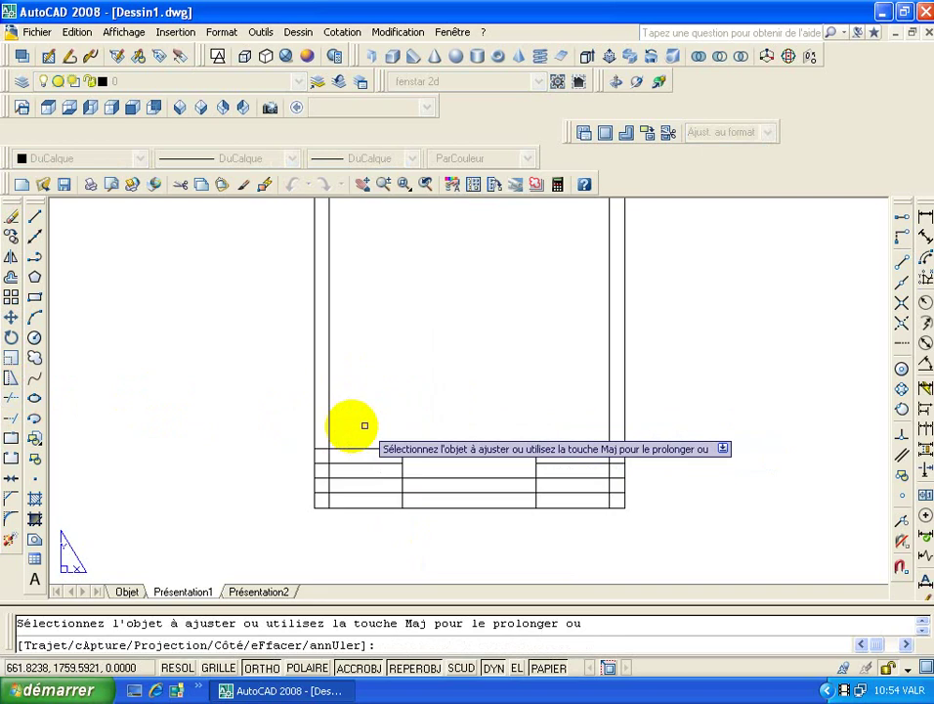
{"action": "scroll", "coordinate": [301, 456], "scroll_direction": "up", "scroll_amount": 3}
{"action": "middle_click_drag", "start_coordinate": [300, 456], "coordinate": [302, 361]}
{"action": "left_click", "coordinate": [298, 349]}
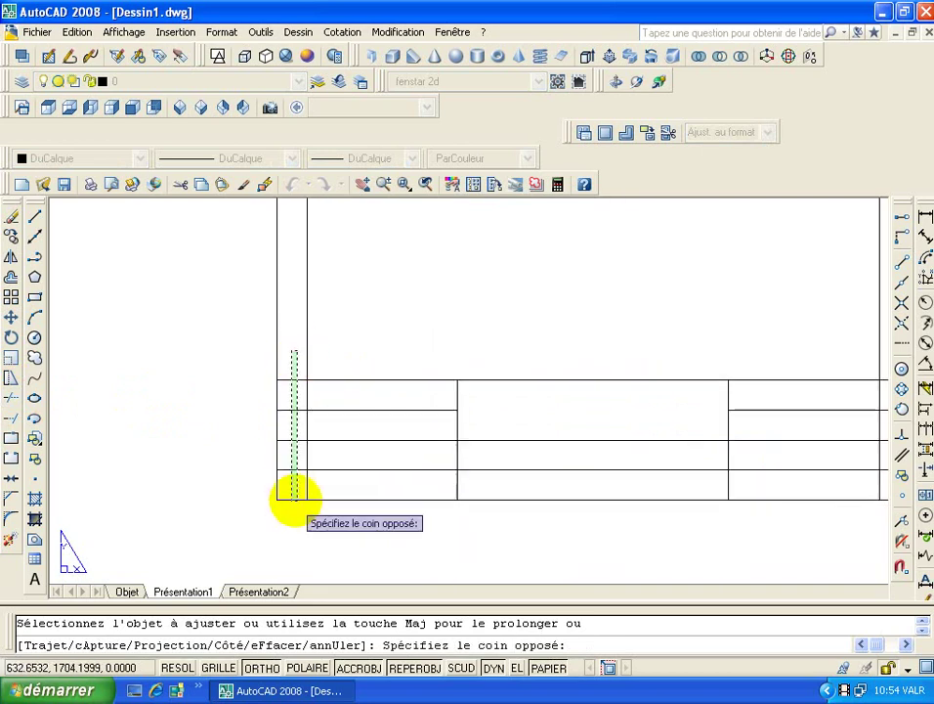
{"action": "left_click", "coordinate": [303, 488]}
{"action": "left_click", "coordinate": [301, 485]}
{"action": "left_click", "coordinate": [473, 485]}
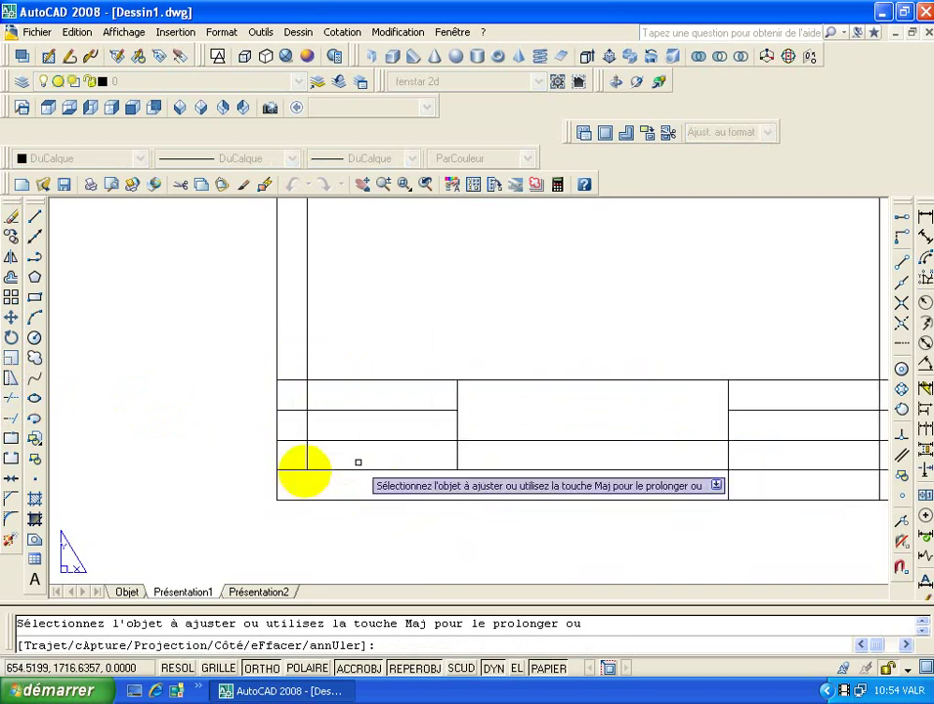
{"action": "left_click", "coordinate": [295, 470]}
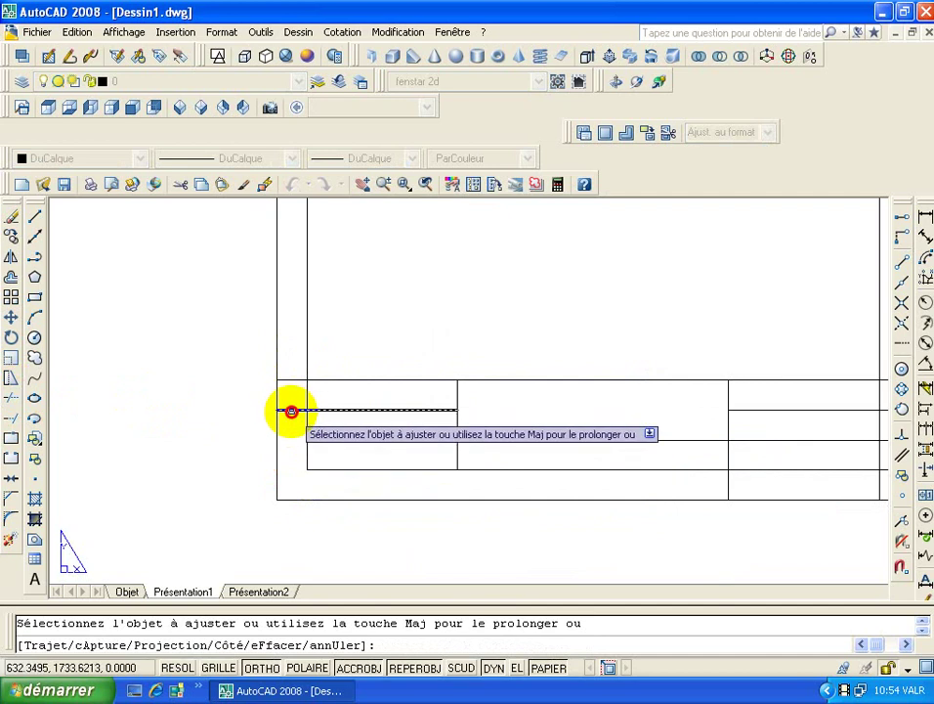
{"action": "left_click", "coordinate": [290, 411]}
Trim the right-column stubs of the band lines and the short top-right corner piece
{"action": "scroll", "coordinate": [382, 439], "scroll_direction": "down", "scroll_amount": 4}
{"action": "scroll", "coordinate": [348, 433], "scroll_direction": "up", "scroll_amount": 3}
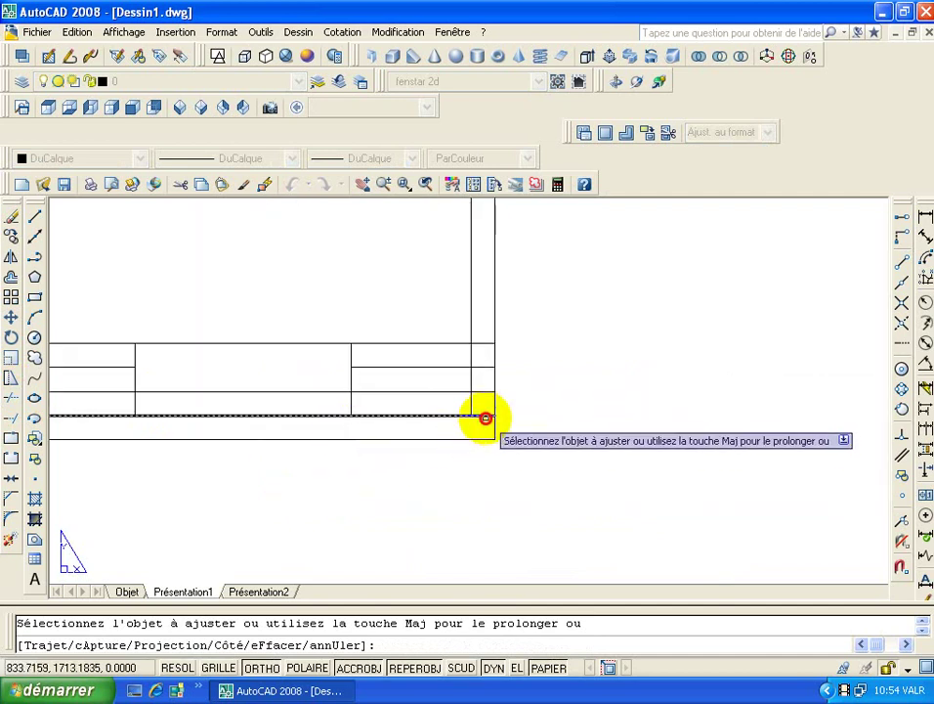
{"action": "left_click", "coordinate": [485, 418]}
{"action": "left_click", "coordinate": [484, 367]}
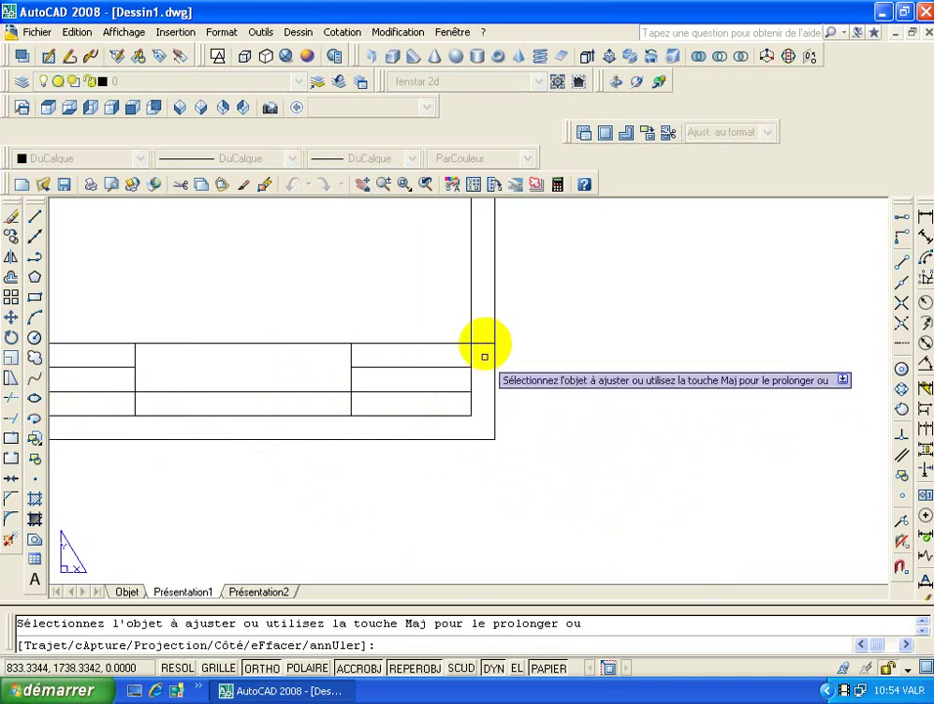
{"action": "left_click", "coordinate": [489, 344]}
{"action": "scroll", "coordinate": [397, 427], "scroll_direction": "down", "scroll_amount": 3}
{"action": "scroll", "coordinate": [303, 318], "scroll_direction": "up", "scroll_amount": 4}
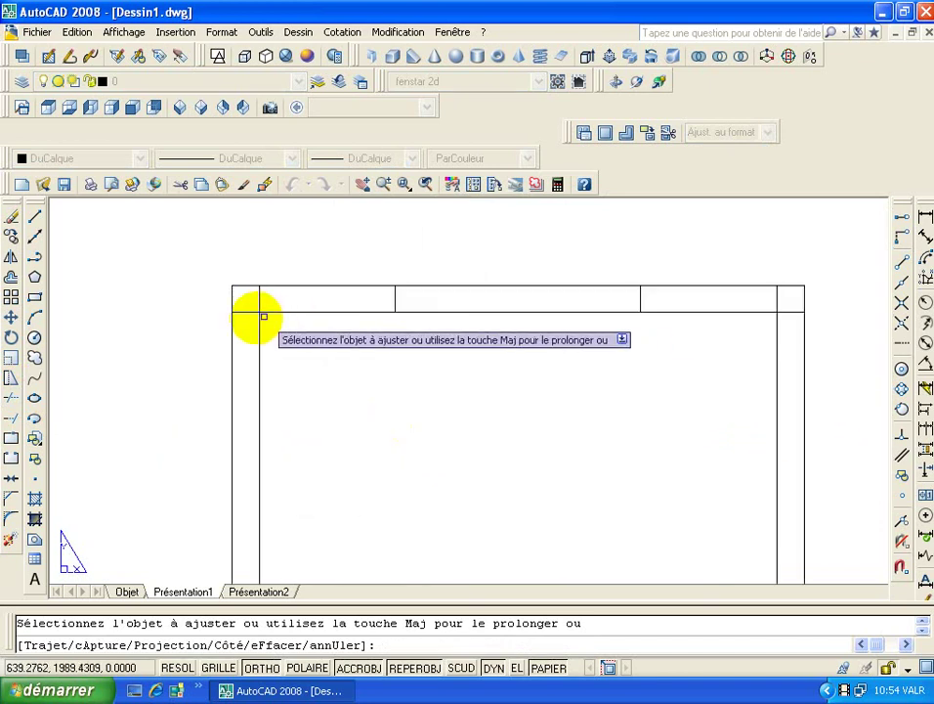
{"action": "middle_click_drag", "start_coordinate": [323, 311], "coordinate": [270, 324]}
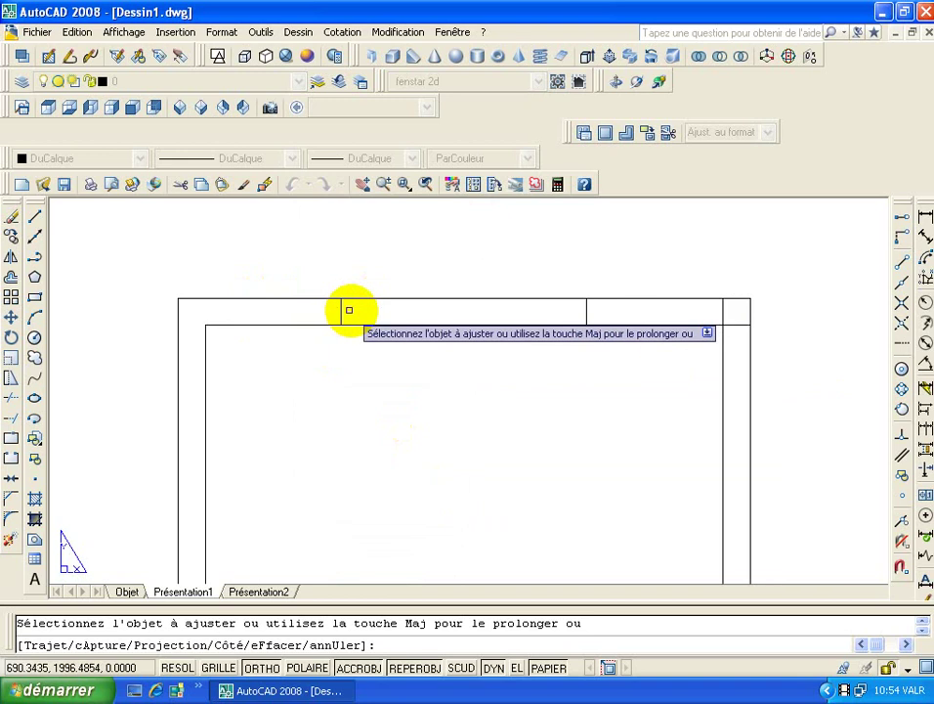
{"action": "left_click", "coordinate": [740, 325]}
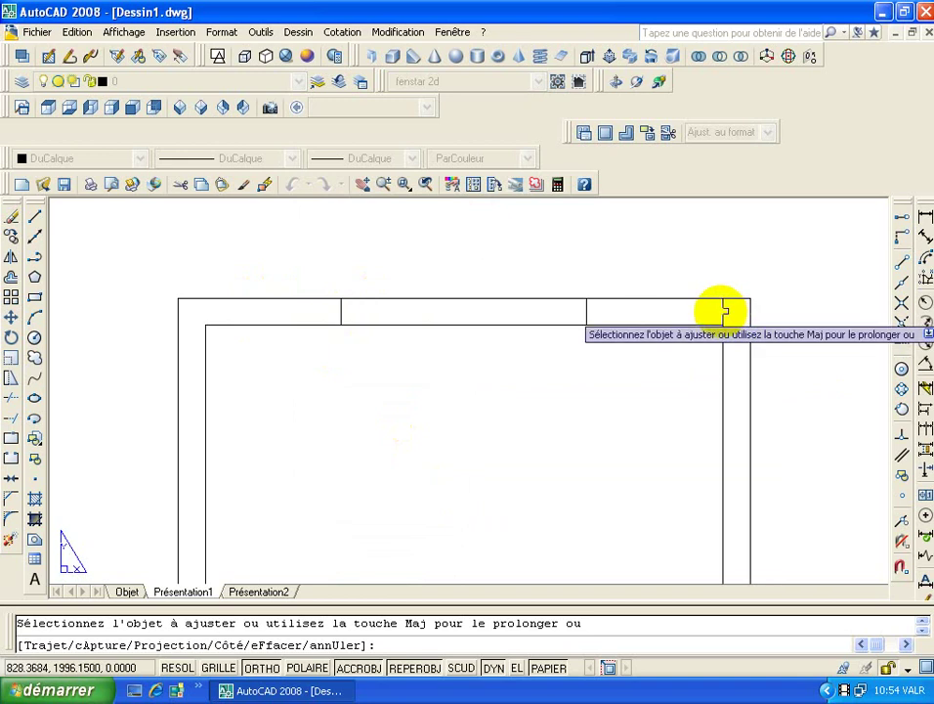
{"action": "key", "text": "Escape"}
Erase the two leftover vertical stubs at the top of the frame
{"action": "left_click", "coordinate": [302, 261]}
{"action": "left_click", "coordinate": [668, 431]}
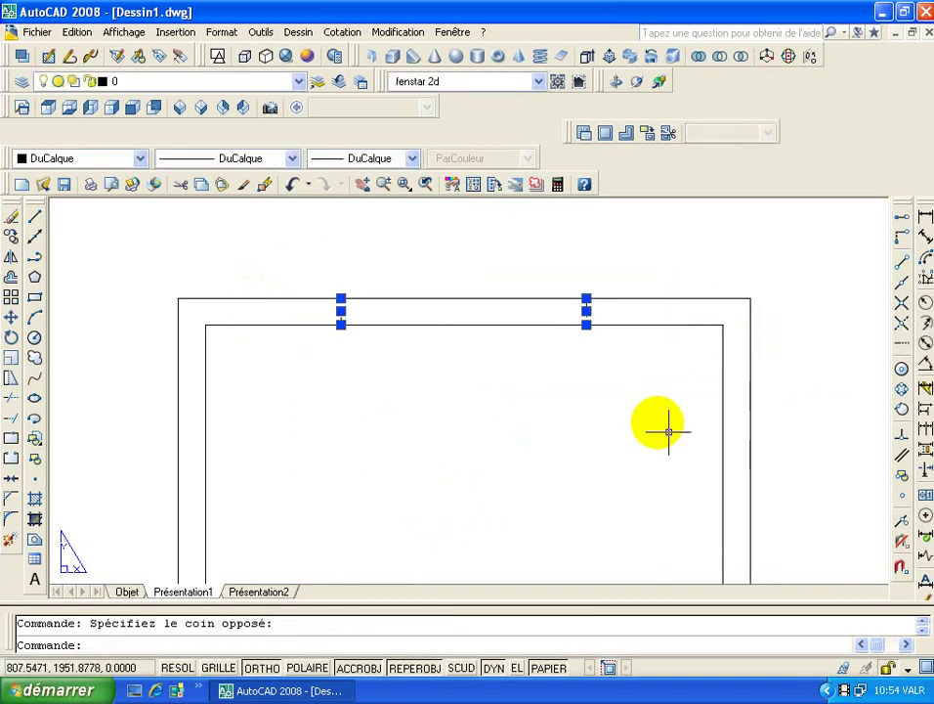
{"action": "key", "text": "Delete"}
{"action": "scroll", "coordinate": [654, 420], "scroll_direction": "down", "scroll_amount": 5}
{"action": "scroll", "coordinate": [334, 428], "scroll_direction": "up", "scroll_amount": 3}
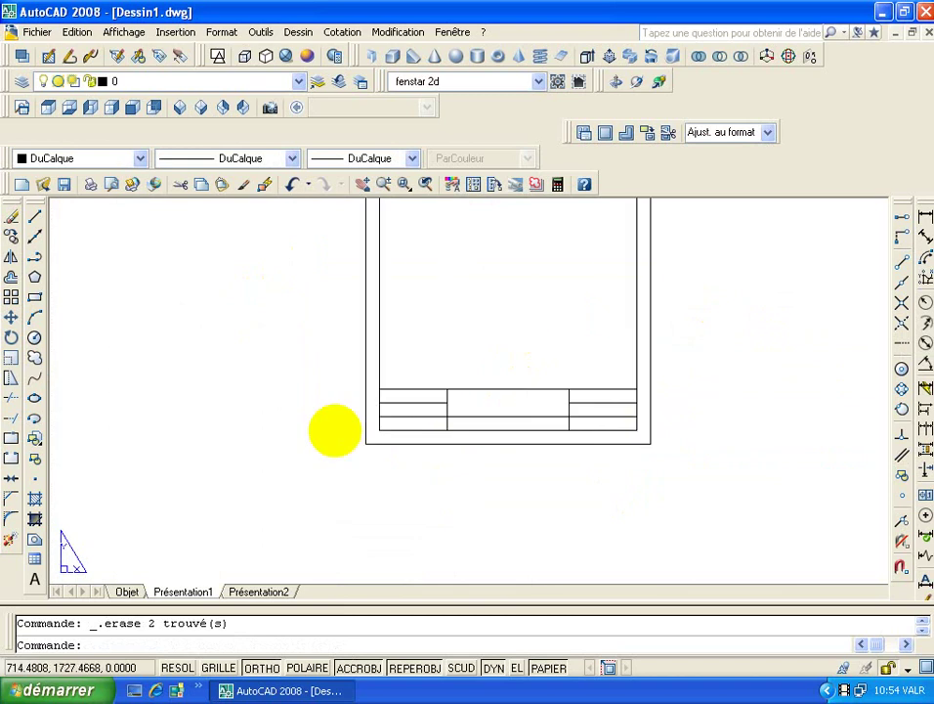
Start a multiline text box with its first corner in the middle title-block cell
{"action": "left_click", "coordinate": [34, 580]}
{"action": "scroll", "coordinate": [340, 449], "scroll_direction": "up", "scroll_amount": 3}
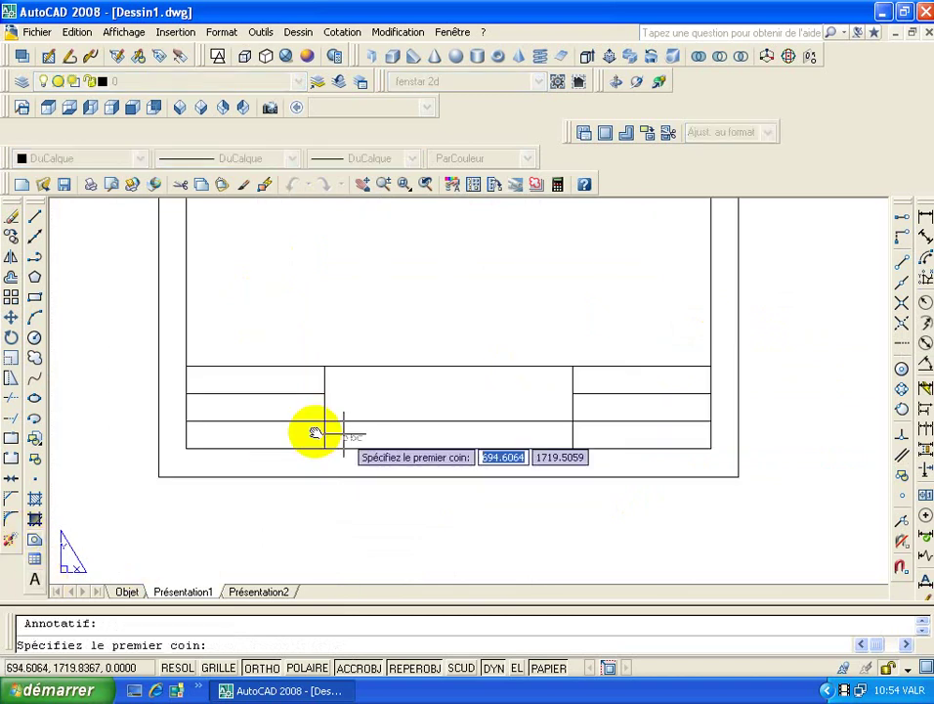
{"action": "scroll", "coordinate": [309, 432], "scroll_direction": "up", "scroll_amount": 2}
{"action": "left_click", "coordinate": [295, 371]}
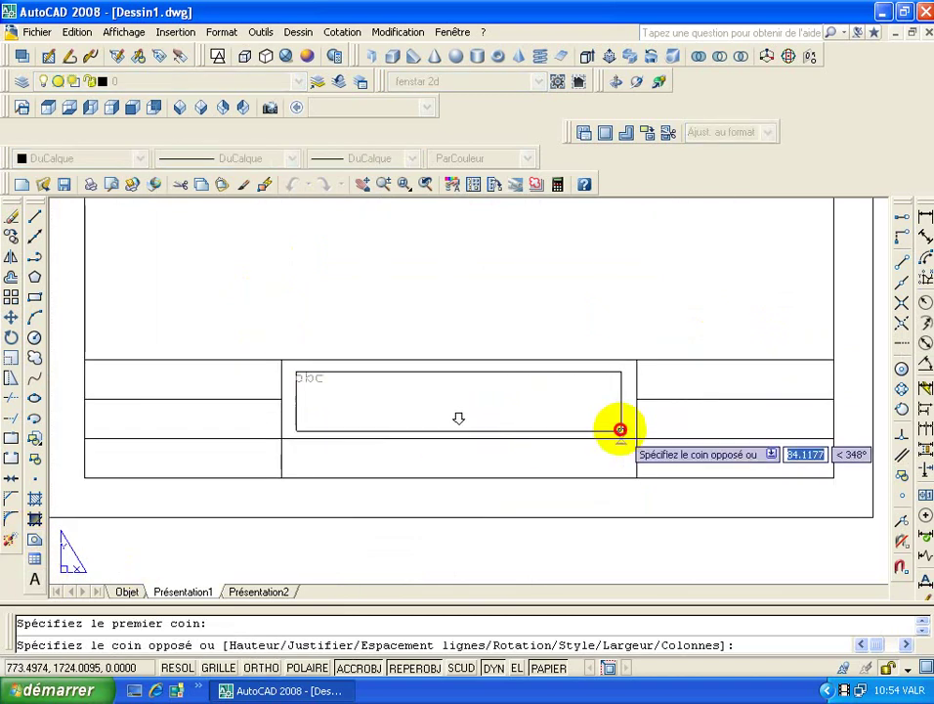
Format CARTOUCHE in the middle cell as bold, magenta, centred Verdana text
{"action": "left_click", "coordinate": [621, 430]}
{"action": "type", "text": "CARTOUCHE"}
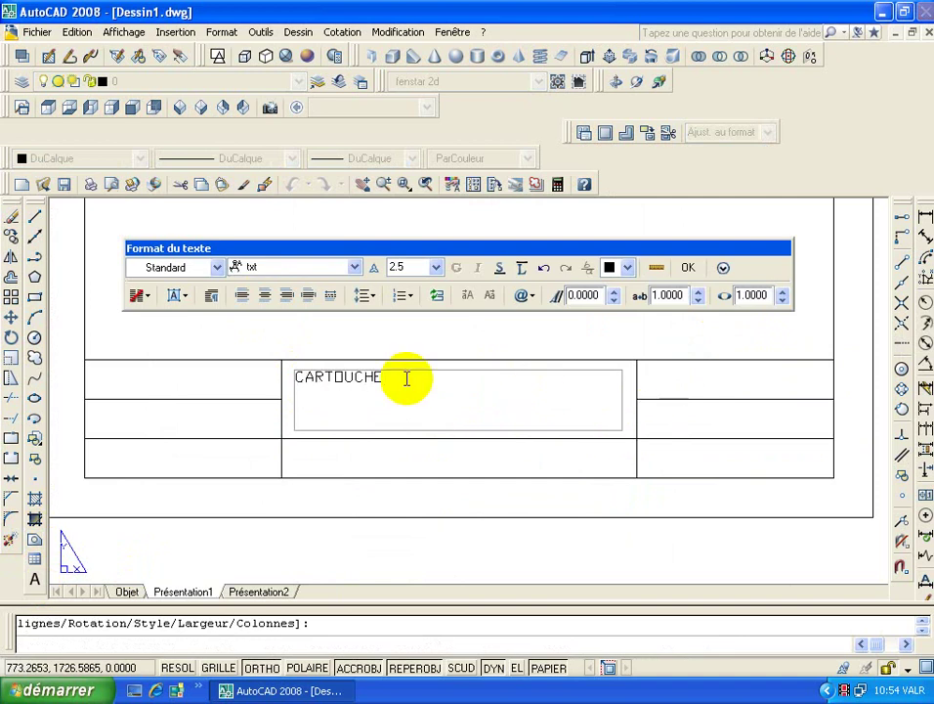
{"action": "left_click_drag", "start_coordinate": [408, 378], "coordinate": [166, 347]}
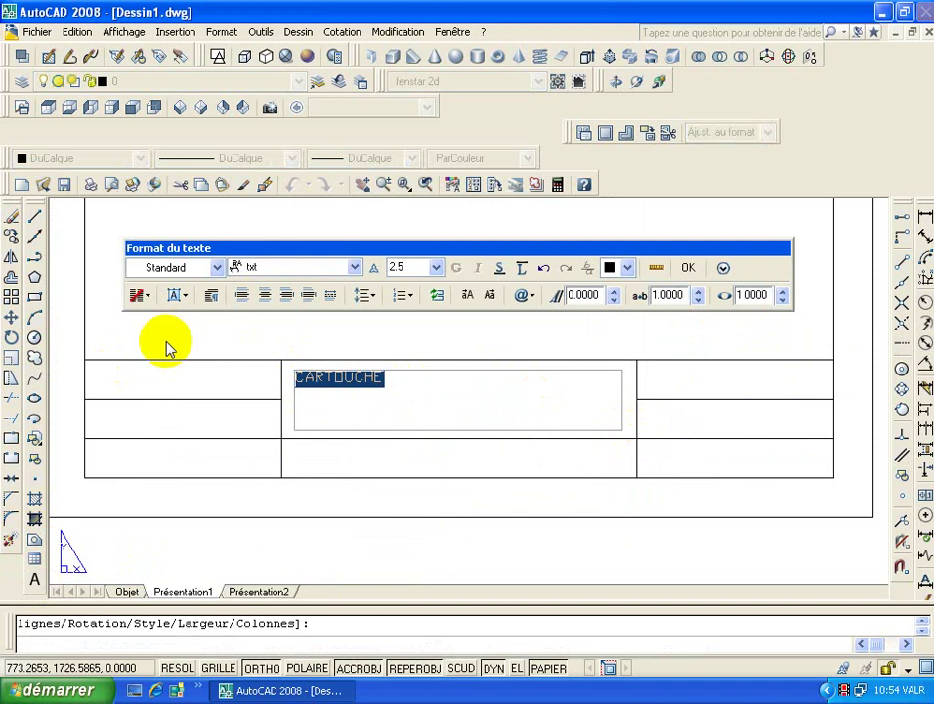
{"action": "left_click", "coordinate": [364, 265]}
{"action": "left_click", "coordinate": [301, 307]}
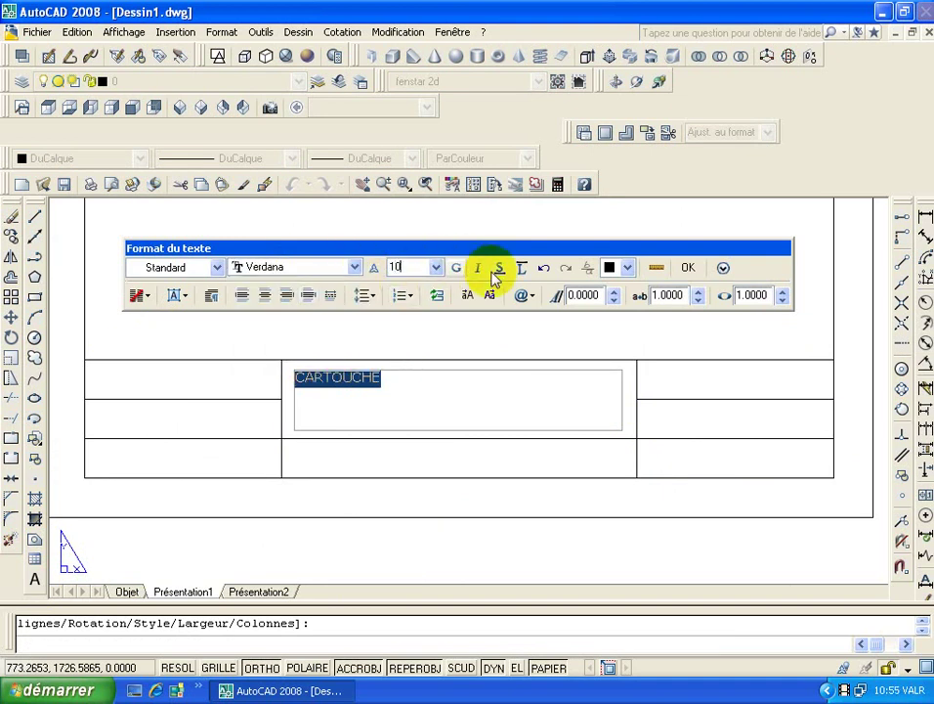
{"action": "left_click", "coordinate": [456, 269]}
{"action": "left_click", "coordinate": [621, 267]}
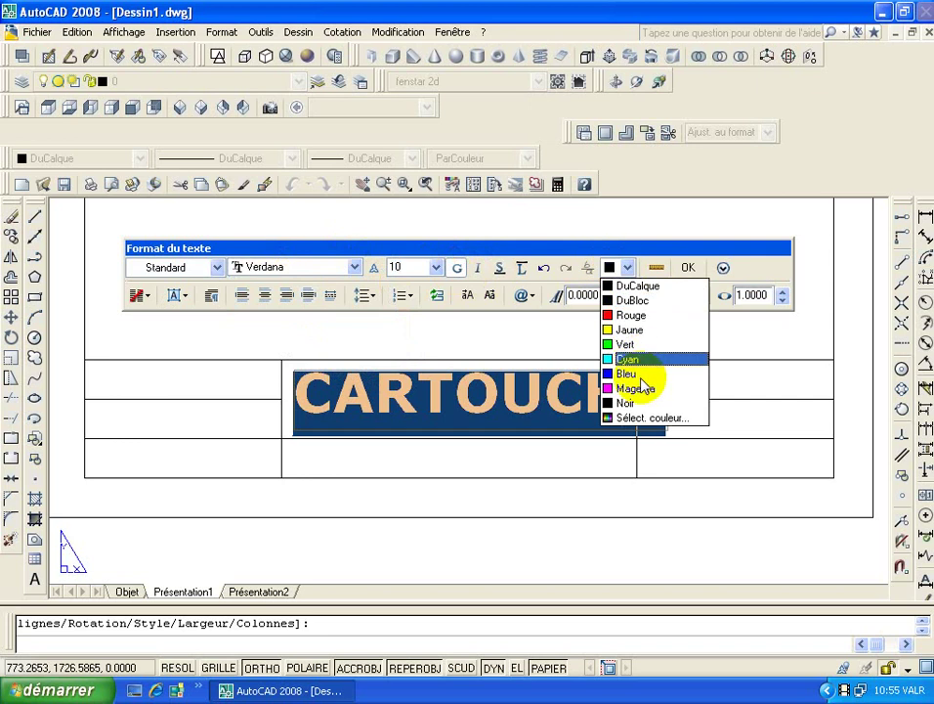
{"action": "left_click", "coordinate": [640, 383]}
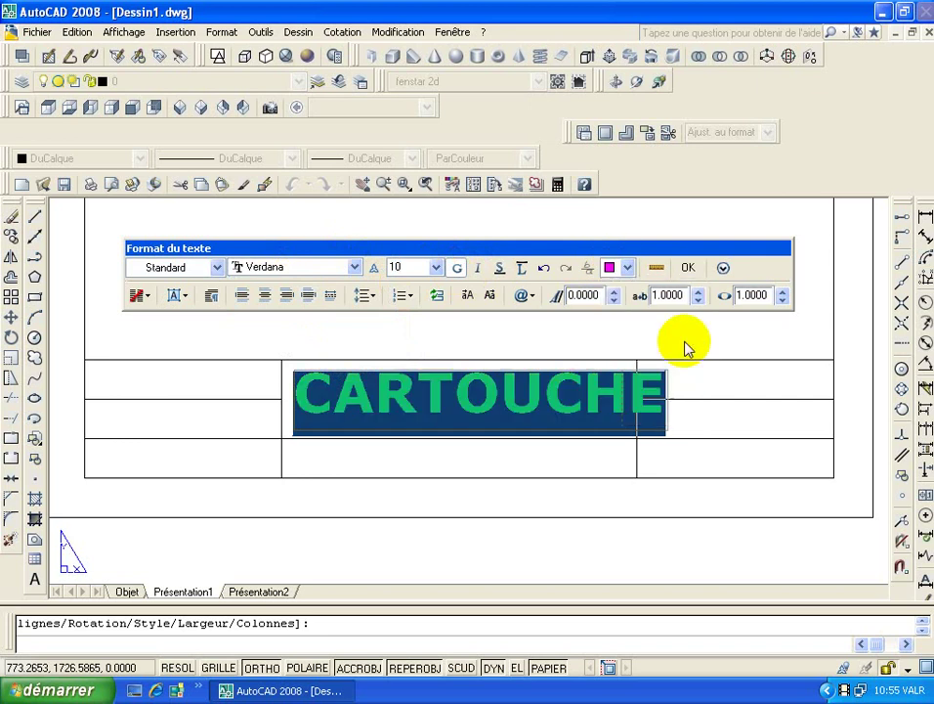
{"action": "left_click", "coordinate": [263, 296]}
{"action": "left_click", "coordinate": [692, 270]}
Change the CARTOUCHE text height to 8
{"action": "scroll", "coordinate": [590, 396], "scroll_direction": "down", "scroll_amount": 2}
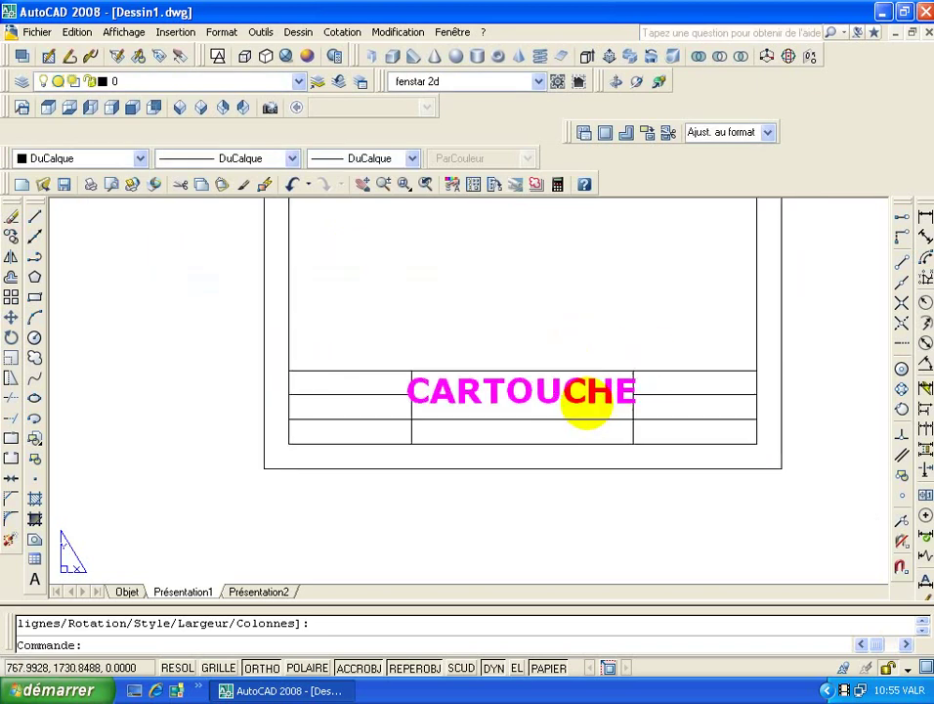
{"action": "left_click", "coordinate": [599, 397]}
{"action": "double_click", "coordinate": [598, 397]}
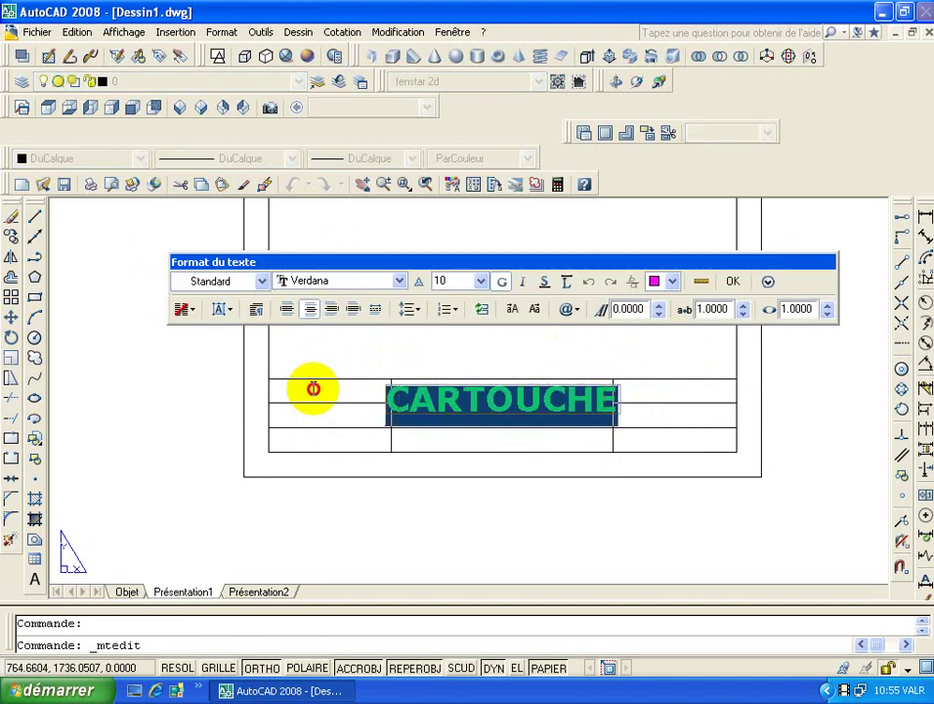
{"action": "type", "text": "8"}
{"action": "key", "text": "Return"}
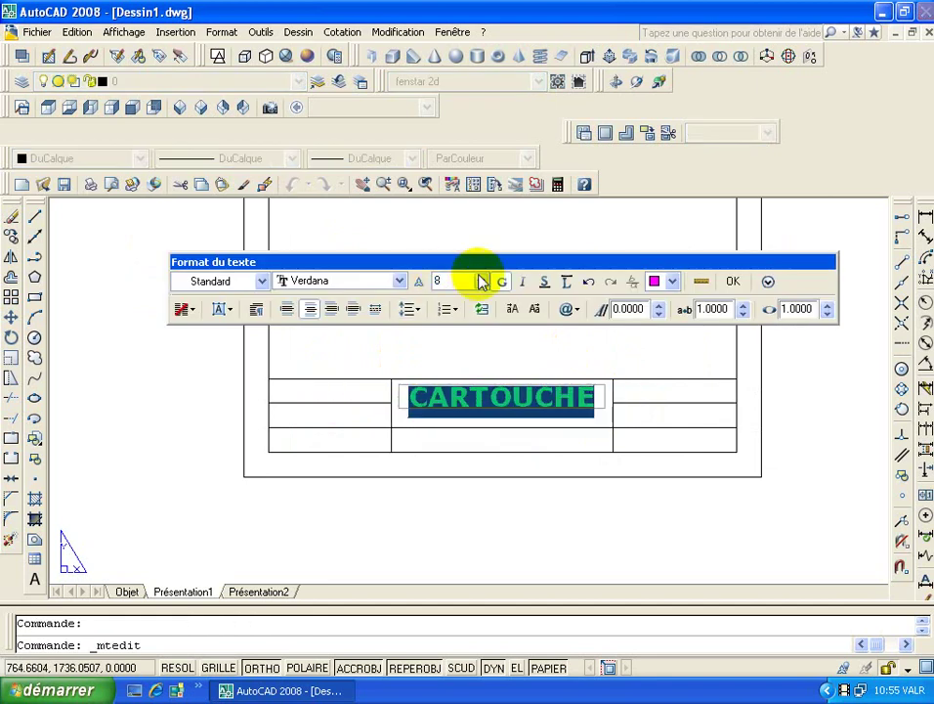
{"action": "left_click", "coordinate": [734, 282]}
Create a multiline text box spanning the right title-block cell beside CARTOUCHE
{"action": "scroll", "coordinate": [684, 396], "scroll_direction": "down", "scroll_amount": 3}
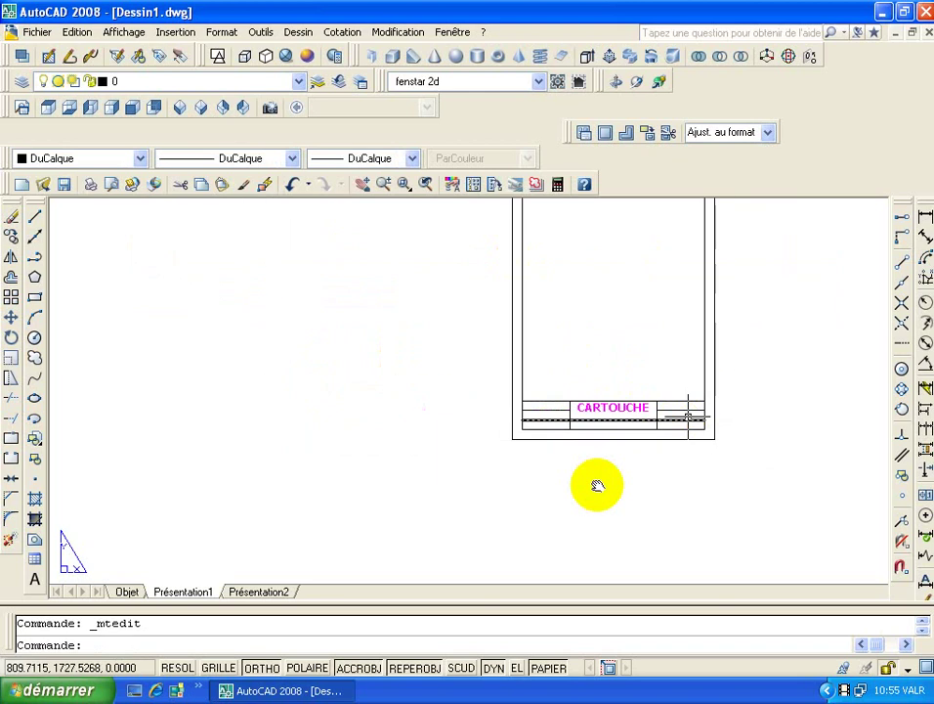
{"action": "scroll", "coordinate": [500, 479], "scroll_direction": "down", "scroll_amount": 3}
{"action": "scroll", "coordinate": [482, 457], "scroll_direction": "up", "scroll_amount": 2}
{"action": "scroll", "coordinate": [482, 456], "scroll_direction": "up", "scroll_amount": 2}
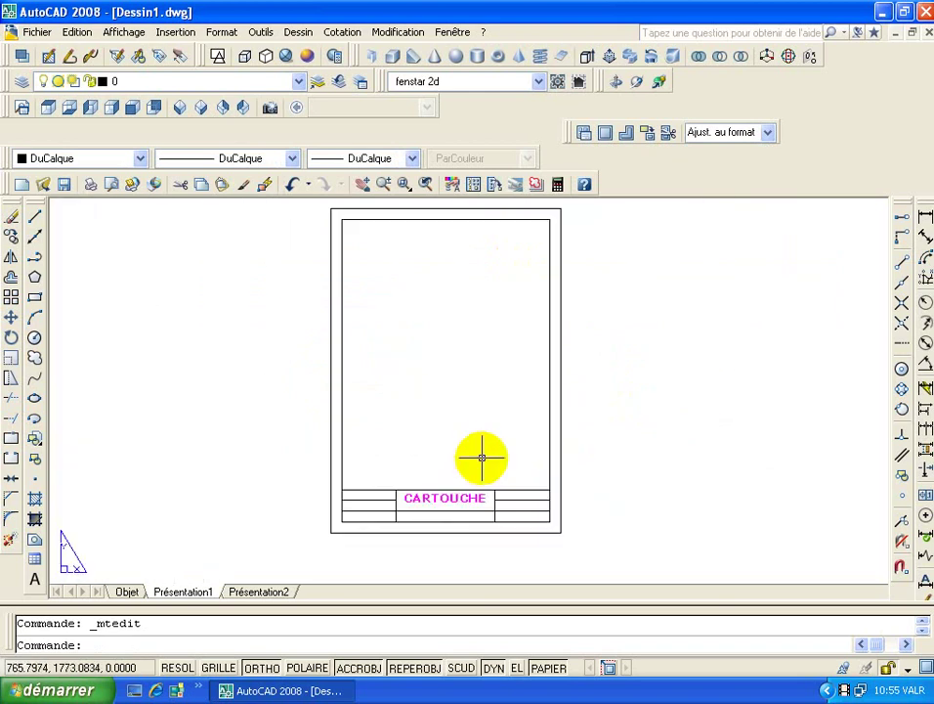
{"action": "scroll", "coordinate": [503, 484], "scroll_direction": "up", "scroll_amount": 3}
{"action": "scroll", "coordinate": [499, 473], "scroll_direction": "up", "scroll_amount": 1}
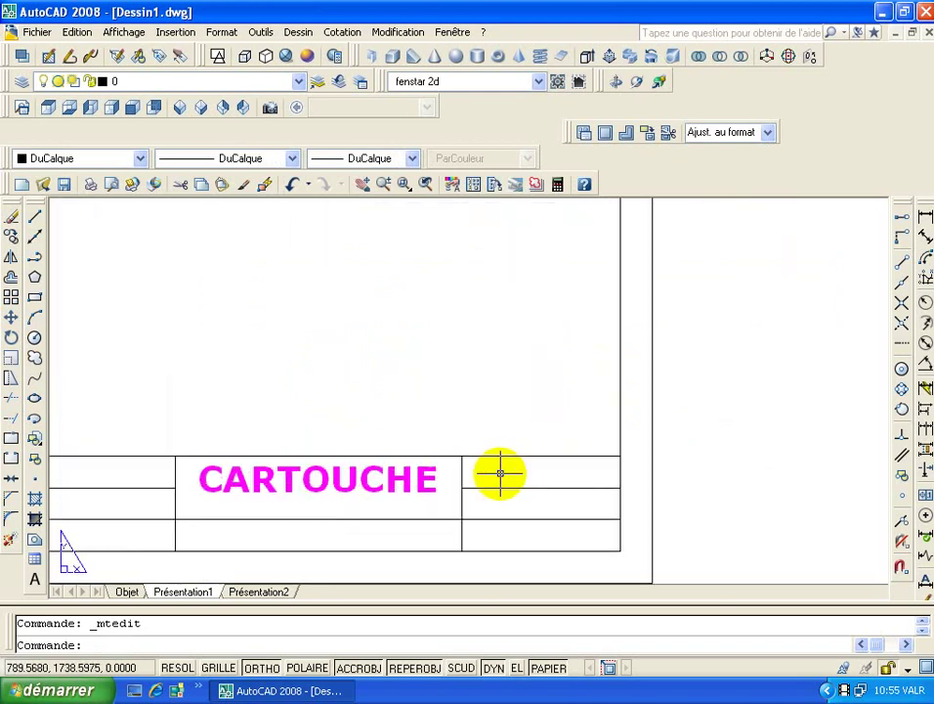
{"action": "left_click", "coordinate": [34, 579]}
{"action": "scroll", "coordinate": [485, 452], "scroll_direction": "up", "scroll_amount": 3}
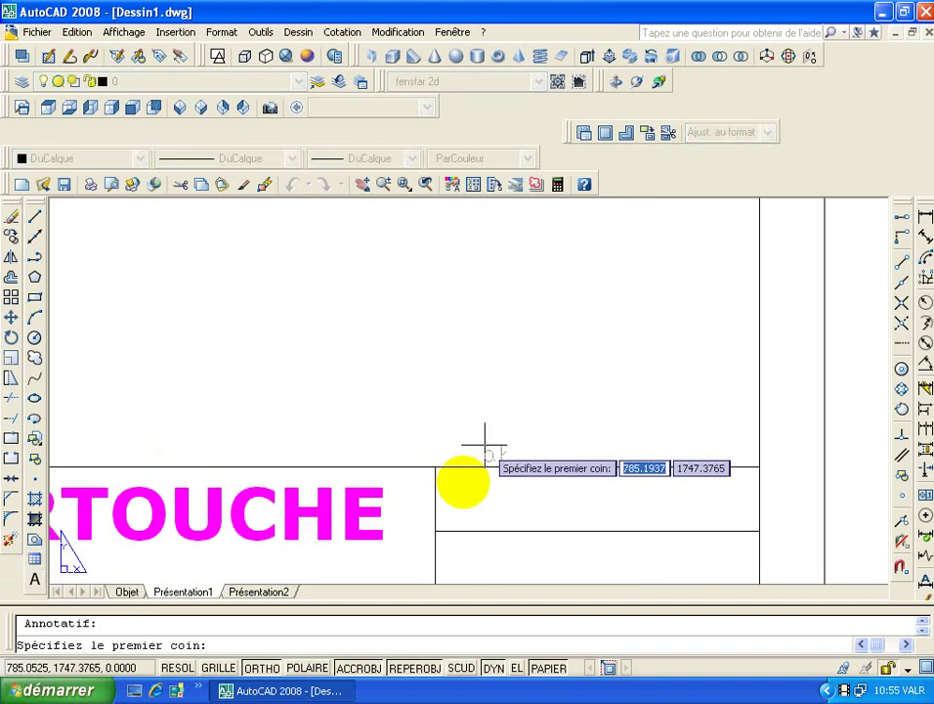
{"action": "scroll", "coordinate": [469, 420], "scroll_direction": "up", "scroll_amount": 2}
{"action": "left_click", "coordinate": [430, 368]}
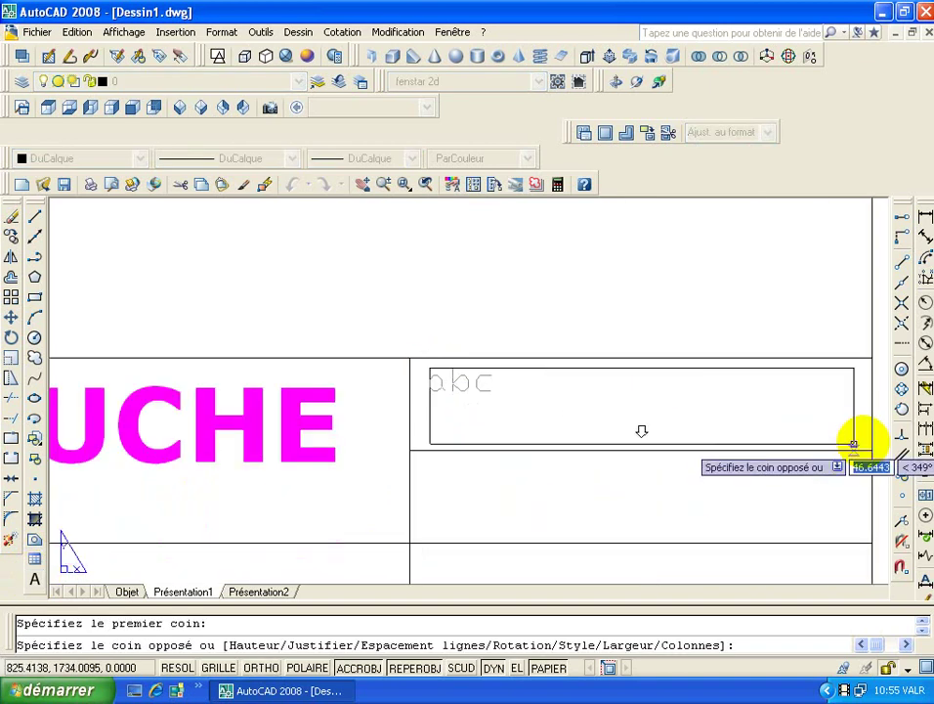
{"action": "left_click", "coordinate": [854, 442]}
{"action": "type", "text": "ECHELLE"}
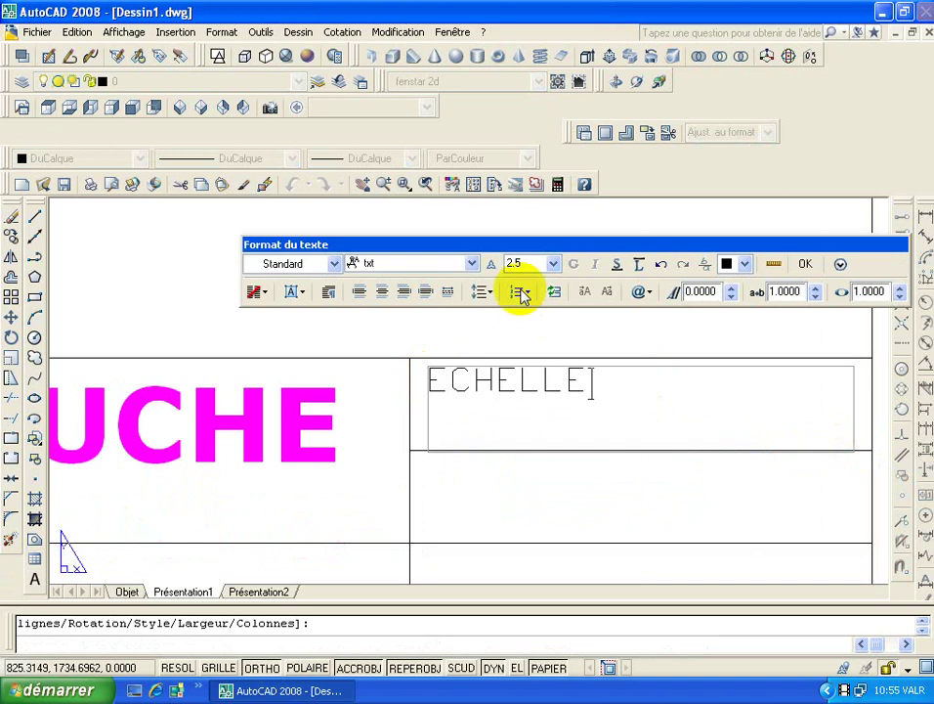
Make the ECHELLE text italic Verdana at height 3, then reopen it for editing
{"action": "left_click", "coordinate": [471, 263]}
{"action": "left_click_drag", "start_coordinate": [643, 403], "coordinate": [372, 386]}
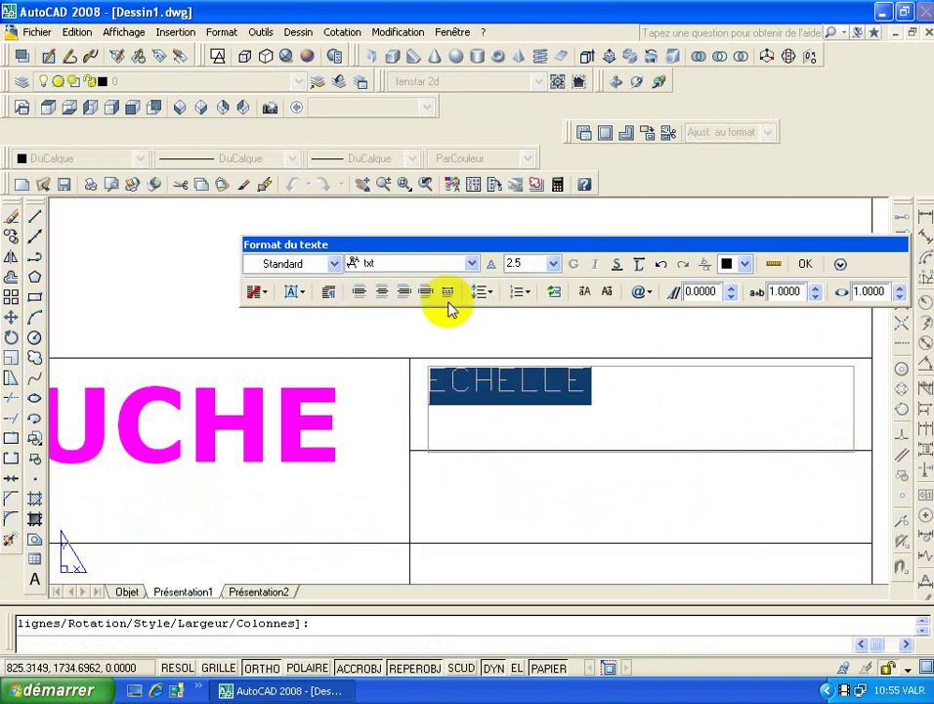
{"action": "left_click", "coordinate": [409, 302]}
{"action": "type", "text": "3"}
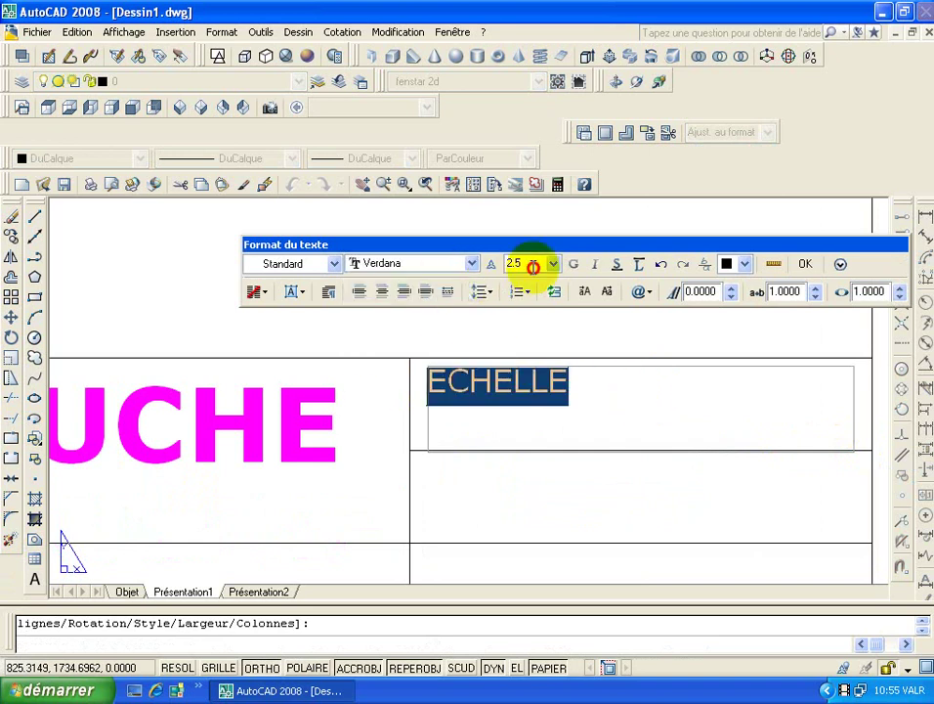
{"action": "left_click", "coordinate": [590, 265]}
{"action": "left_click", "coordinate": [811, 263]}
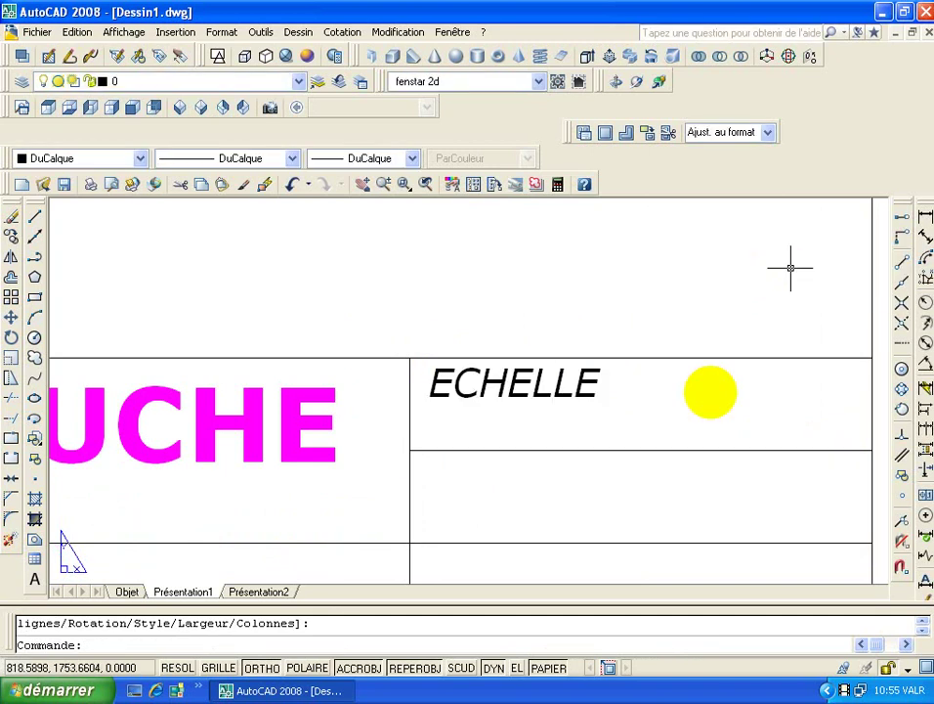
{"action": "scroll", "coordinate": [684, 391], "scroll_direction": "down", "scroll_amount": 3}
{"action": "double_click", "coordinate": [653, 399]}
{"action": "type", "text": "1/1"}
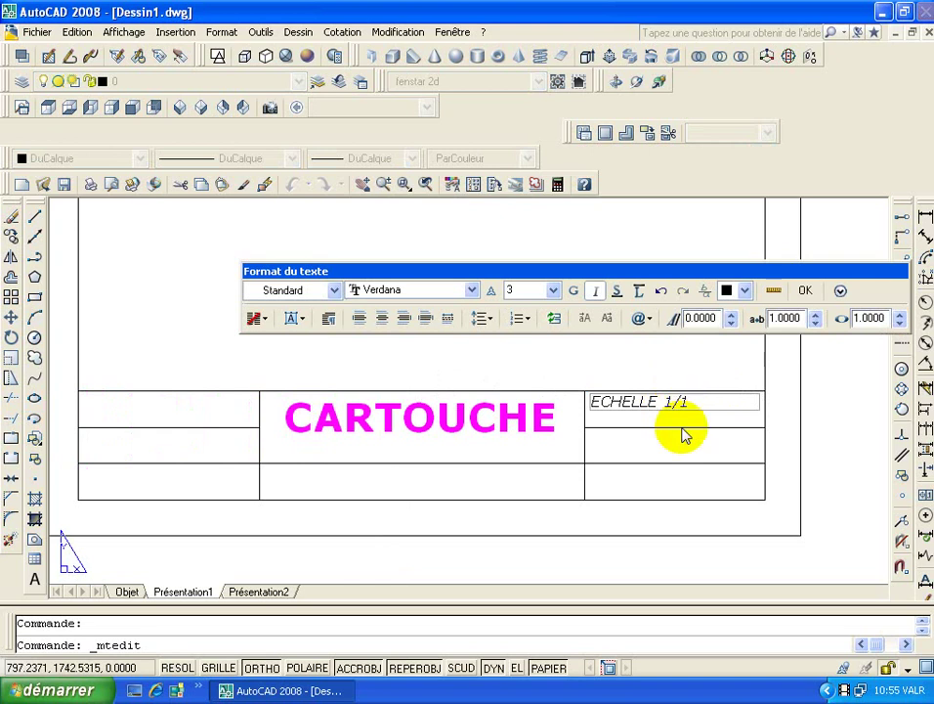
Commit the ECHELLE 1/1 label and frame the whole A4 sheet in view
{"action": "left_click", "coordinate": [818, 291]}
{"action": "scroll", "coordinate": [570, 410], "scroll_direction": "down", "scroll_amount": 3}
{"action": "scroll", "coordinate": [547, 403], "scroll_direction": "up", "scroll_amount": 1}
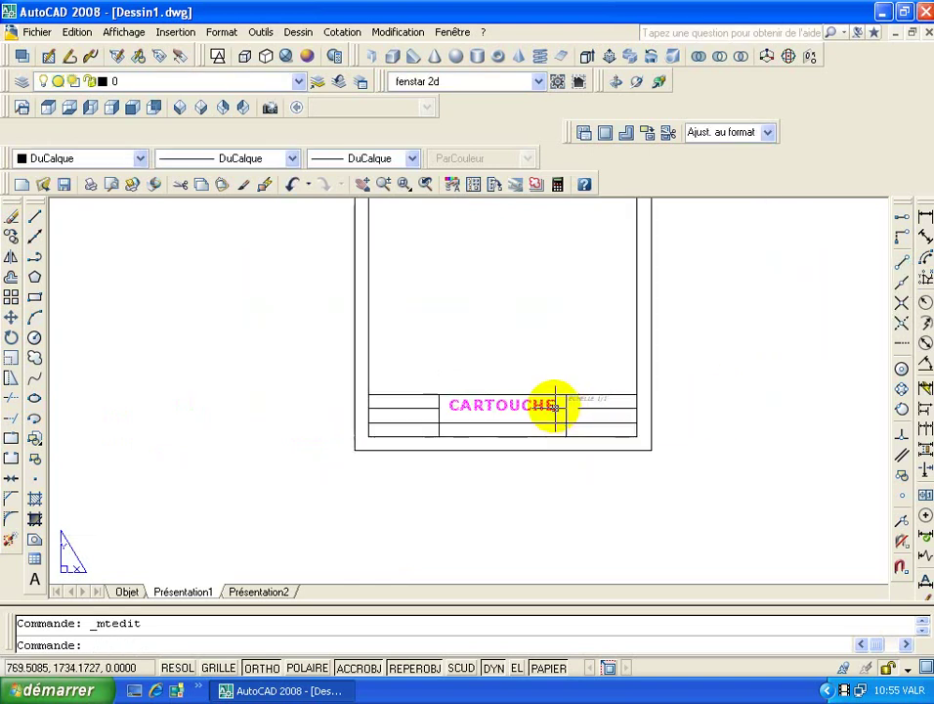
{"action": "scroll", "coordinate": [609, 431], "scroll_direction": "up", "scroll_amount": 3}
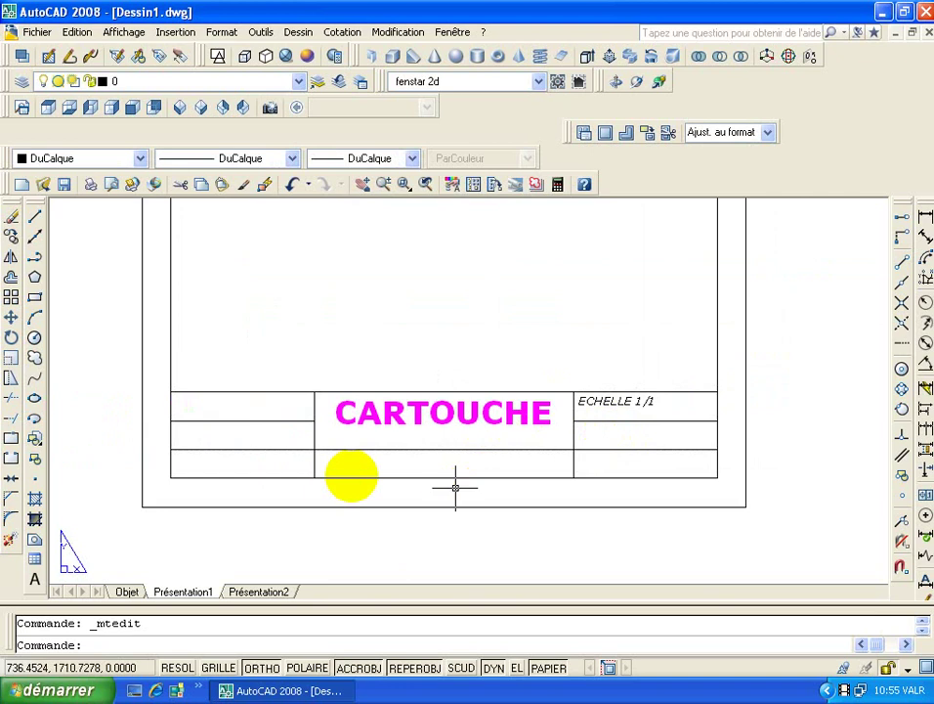
{"action": "scroll", "coordinate": [289, 422], "scroll_direction": "down", "scroll_amount": 2}
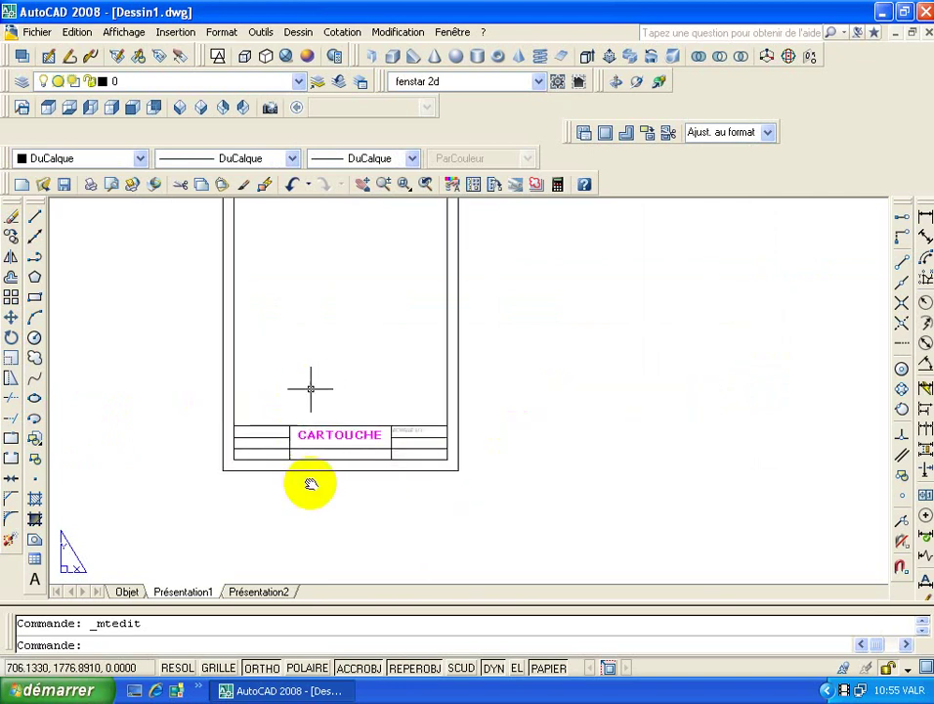
{"action": "mouse_move", "coordinate": [309, 483]}
{"action": "middle_mouse_down"}
{"action": "mouse_move", "coordinate": [368, 433]}
{"action": "mouse_move", "coordinate": [342, 449]}
{"action": "middle_mouse_up"}
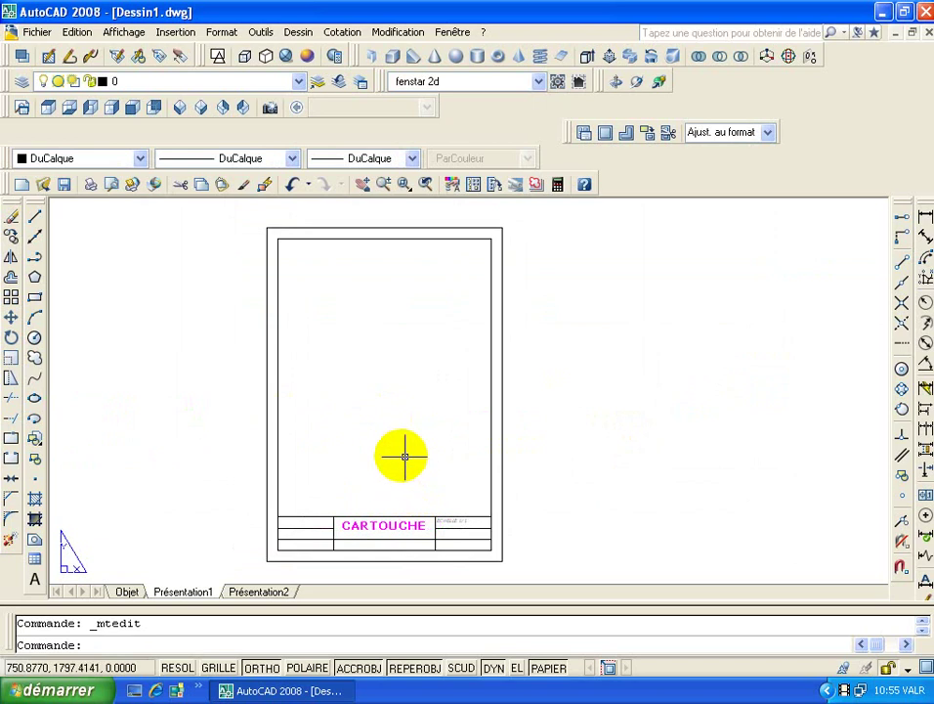
{"action": "middle_click_drag", "start_coordinate": [400, 455], "coordinate": [442, 427]}
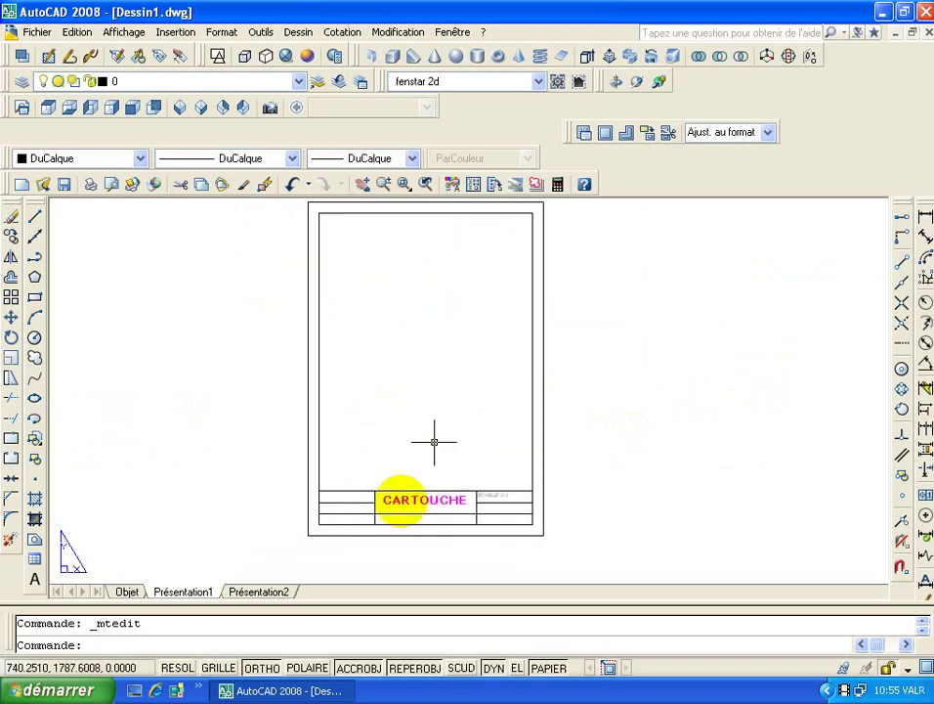
{"action": "middle_click_drag", "start_coordinate": [418, 479], "coordinate": [436, 462]}
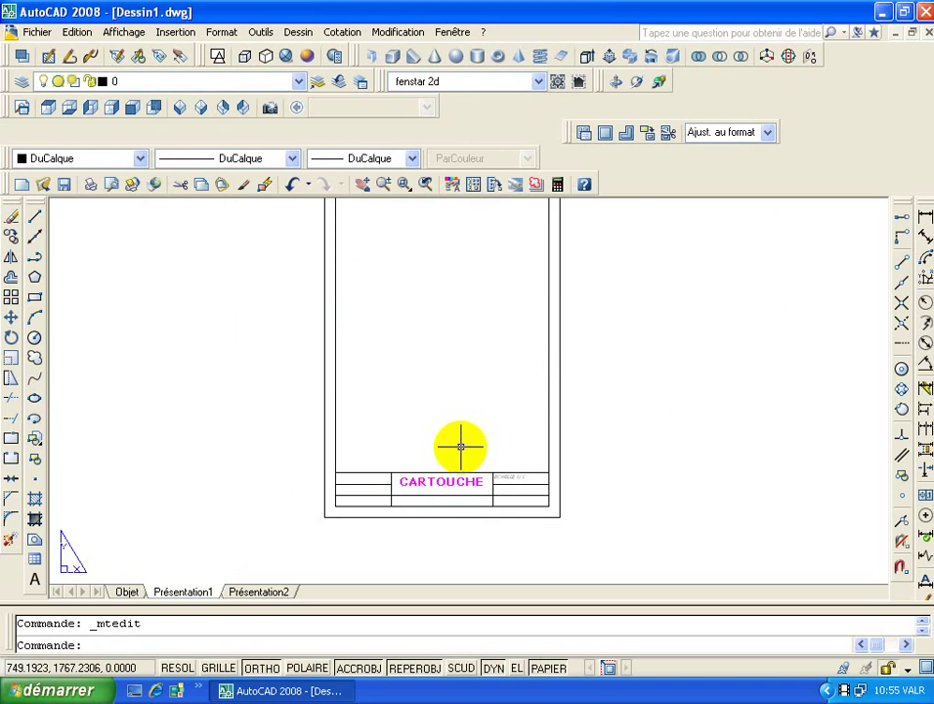
{"action": "middle_click_drag", "start_coordinate": [460, 447], "coordinate": [393, 471]}
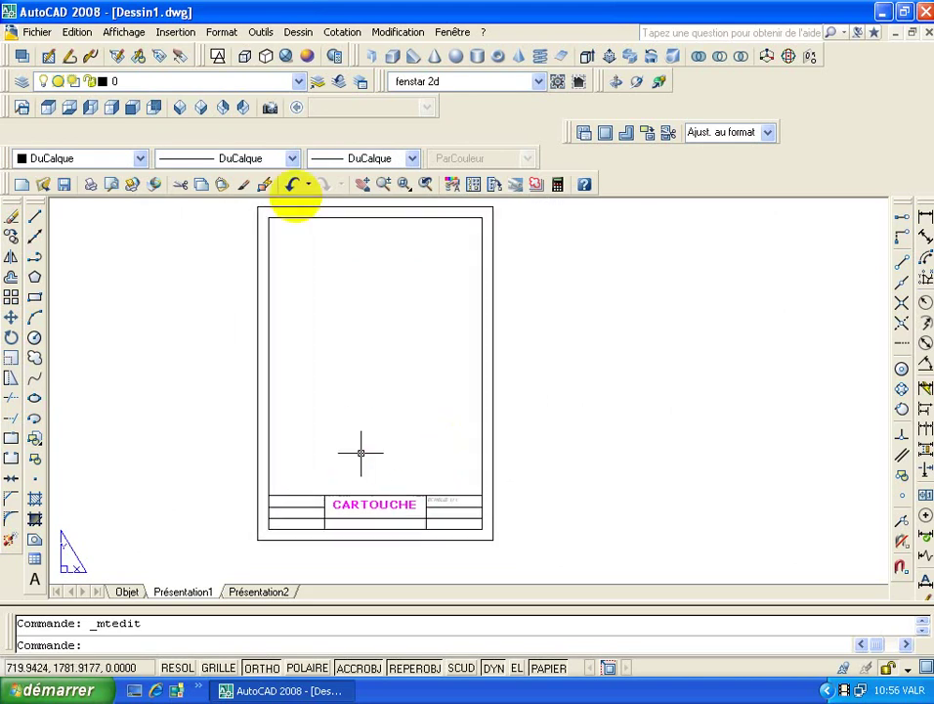
{"action": "left_click", "coordinate": [180, 37]}
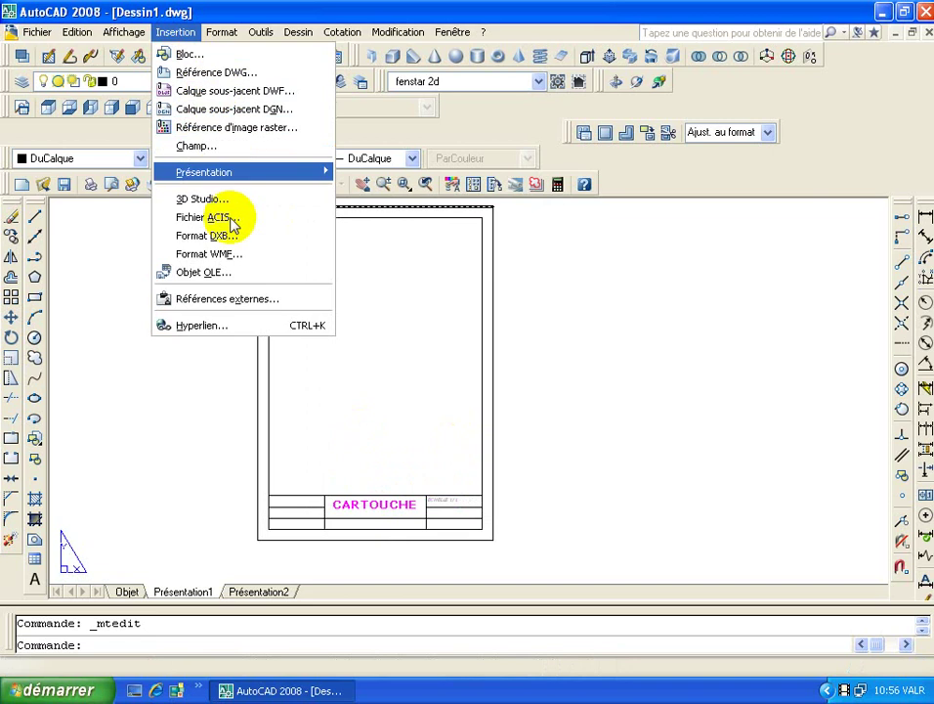
Attach images.jpg as a raster image at scale 1, just right of the sheet's lower edge
{"action": "left_click", "coordinate": [230, 135]}
{"action": "left_click", "coordinate": [309, 309]}
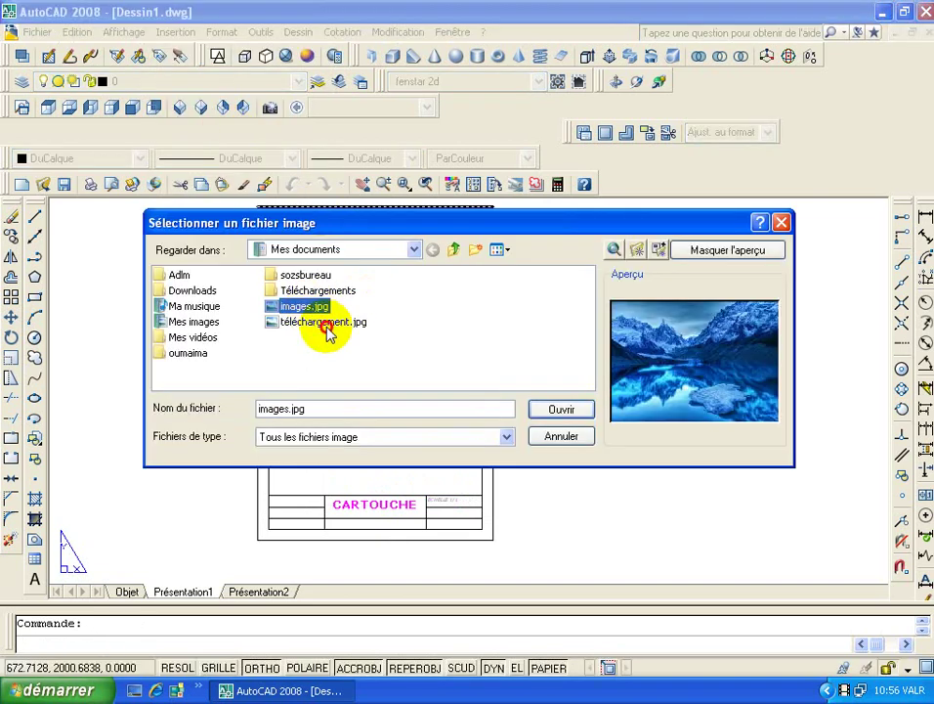
{"action": "left_click", "coordinate": [326, 326]}
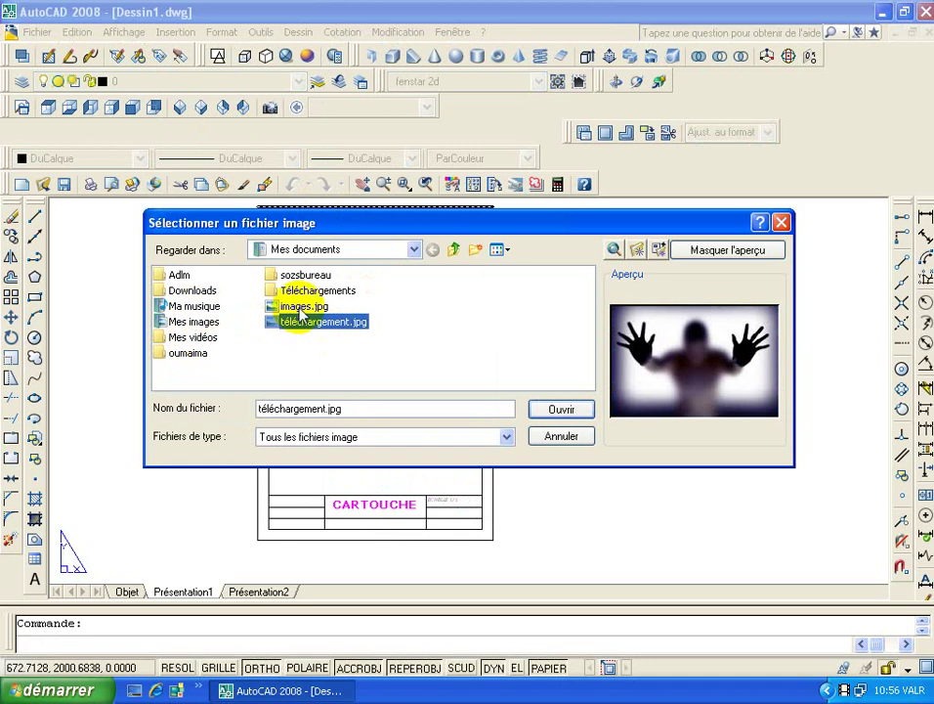
{"action": "left_click", "coordinate": [300, 309]}
{"action": "left_click", "coordinate": [547, 410]}
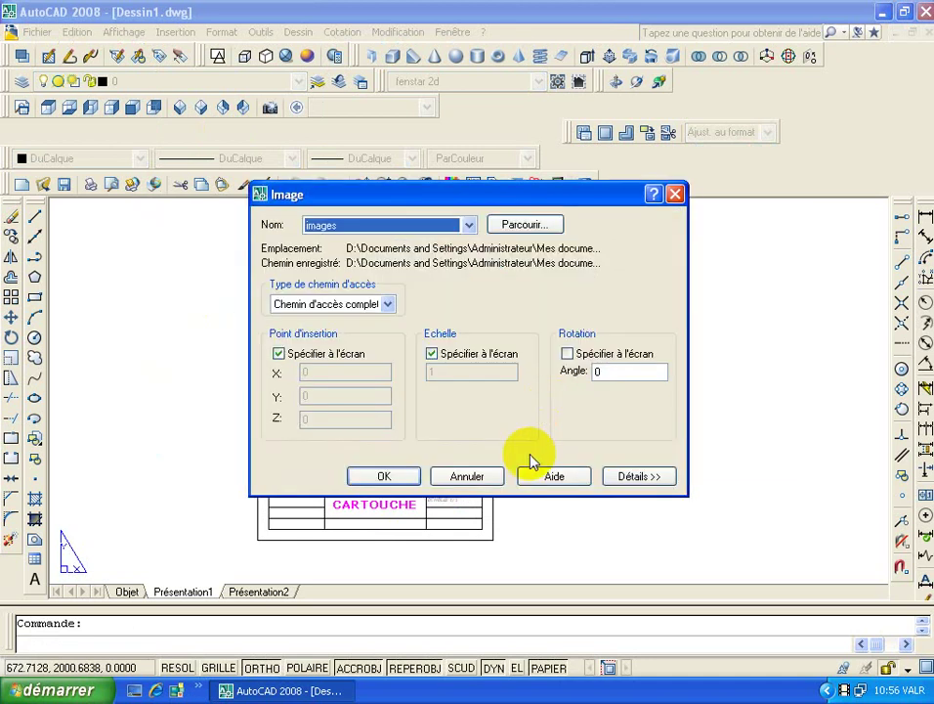
{"action": "left_click", "coordinate": [403, 475]}
{"action": "left_click", "coordinate": [539, 479]}
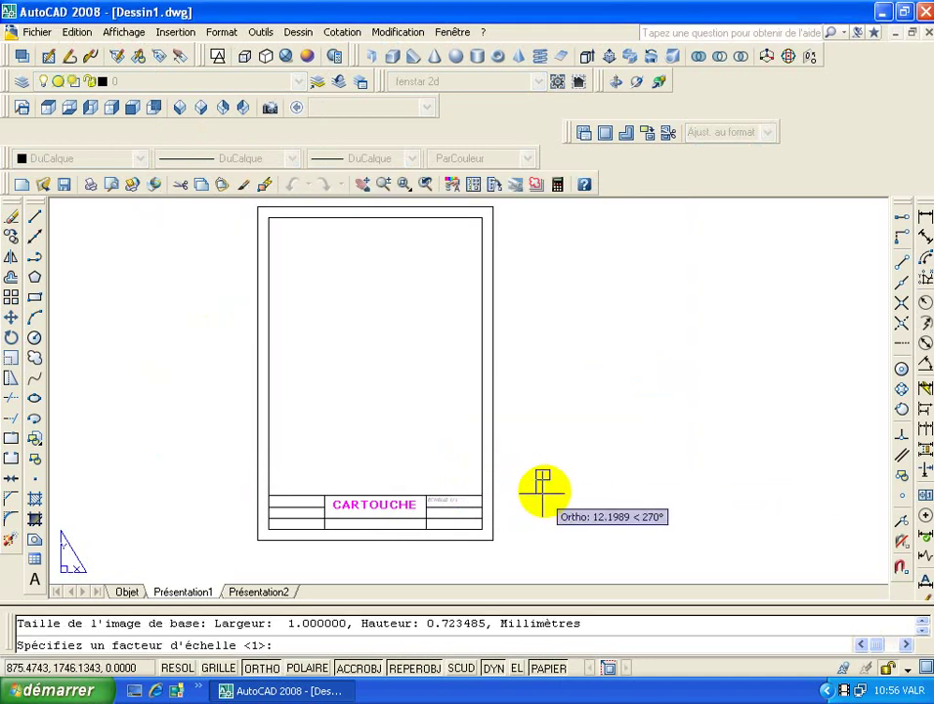
{"action": "left_click", "coordinate": [543, 489]}
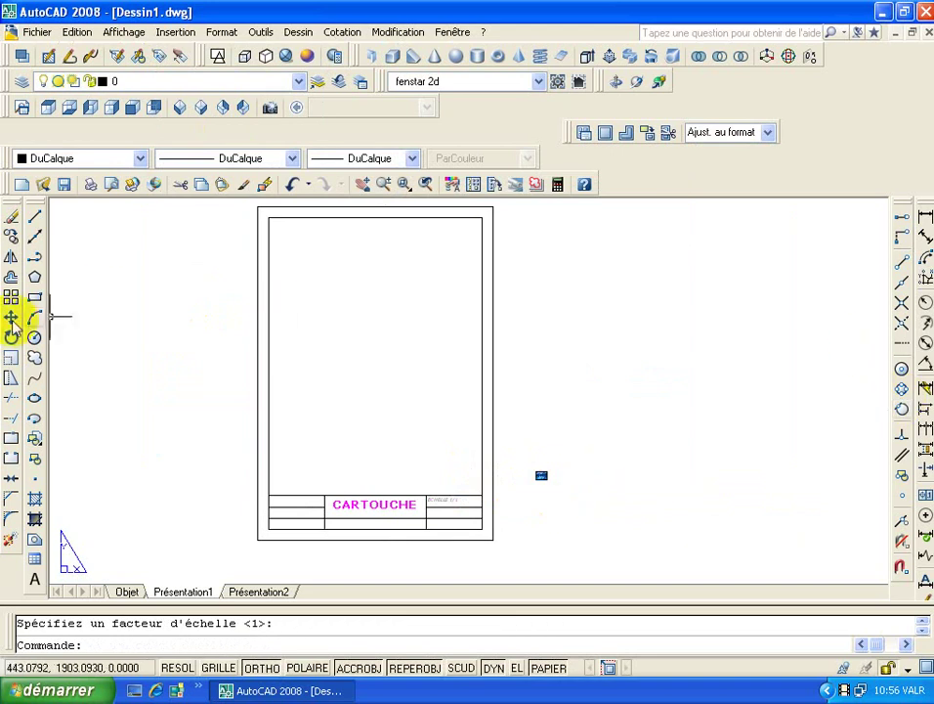
{"action": "left_click", "coordinate": [12, 317]}
Move the mountain image into the title-block cell below ECHELLE 1/1
{"action": "left_click", "coordinate": [542, 476]}
{"action": "right_click", "coordinate": [539, 476]}
{"action": "left_click", "coordinate": [537, 477]}
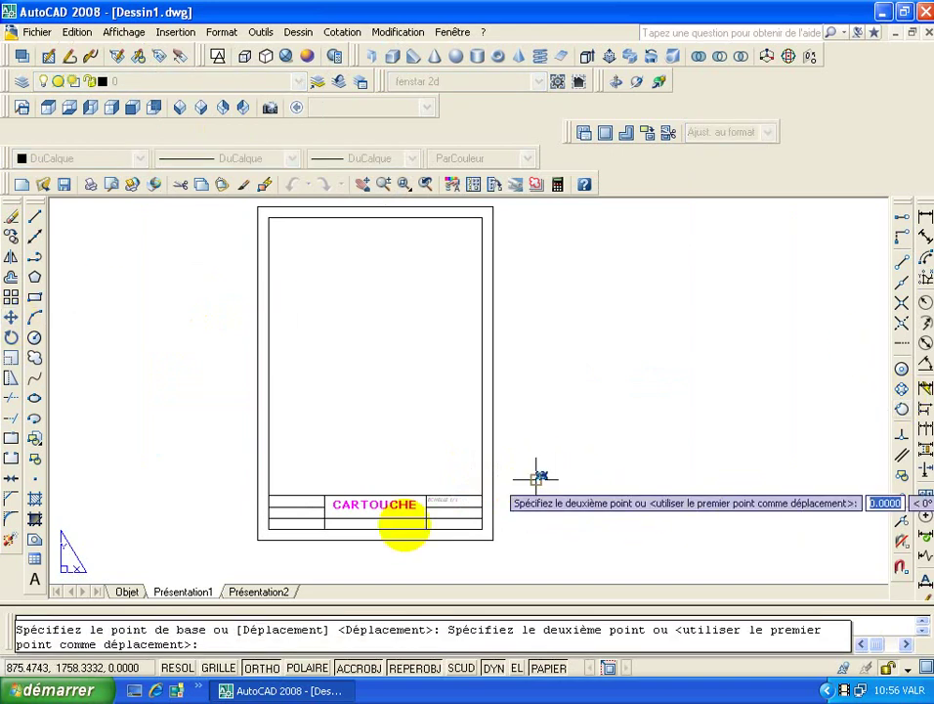
{"action": "scroll", "coordinate": [432, 507], "scroll_direction": "up", "scroll_amount": 5}
{"action": "left_click", "coordinate": [262, 667]}
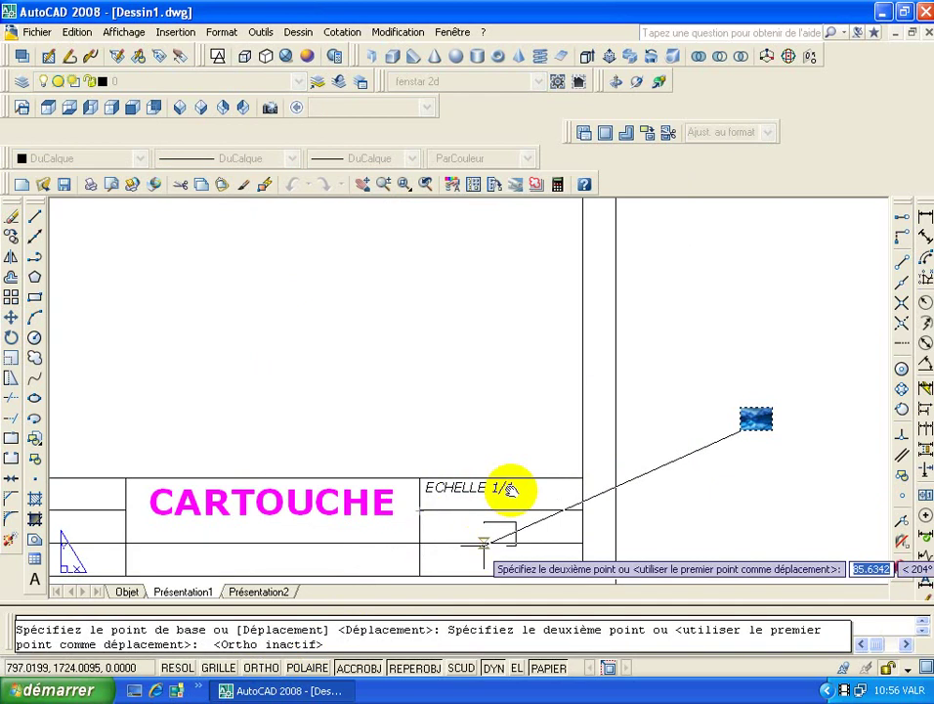
{"action": "middle_click_drag", "start_coordinate": [359, 570], "coordinate": [408, 506]}
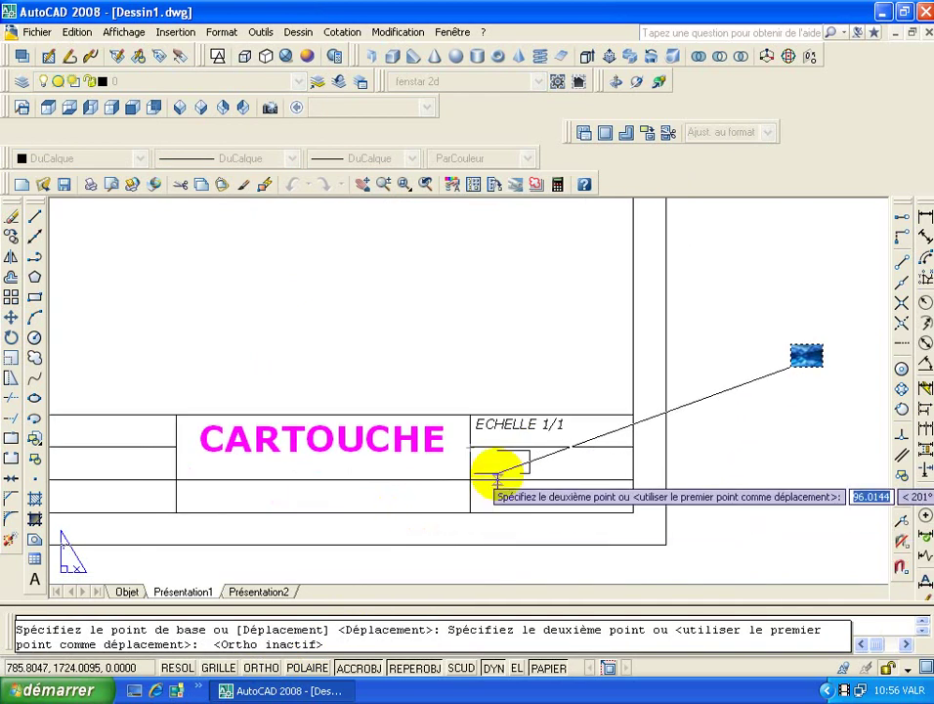
{"action": "left_click", "coordinate": [496, 476]}
Shift the photo to the left end of its cell under ECHELLE 1/1
{"action": "scroll", "coordinate": [514, 472], "scroll_direction": "up", "scroll_amount": 3}
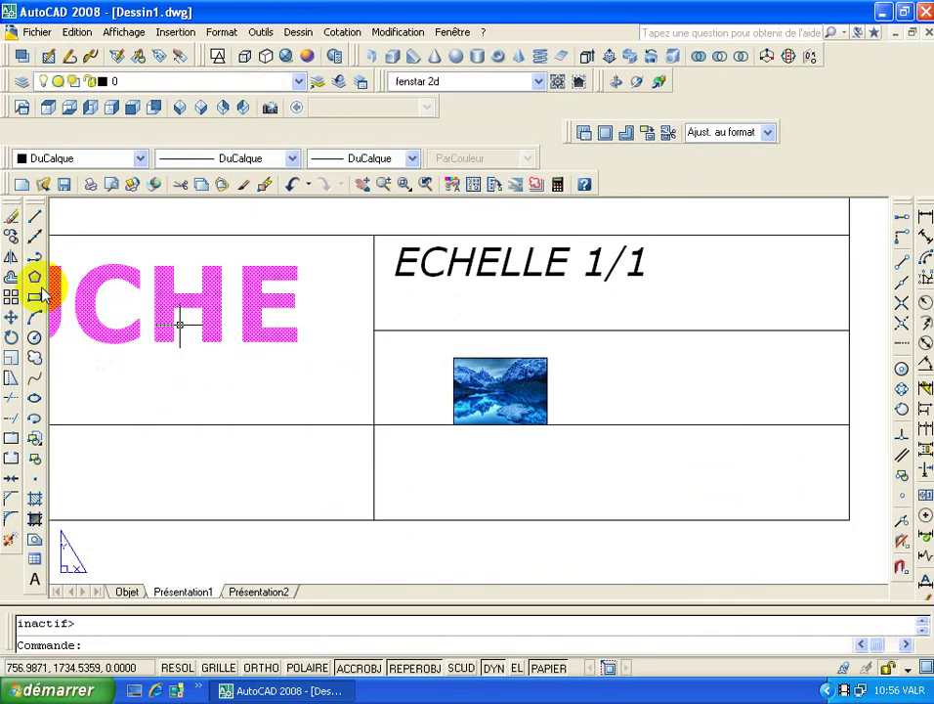
{"action": "left_click", "coordinate": [11, 317]}
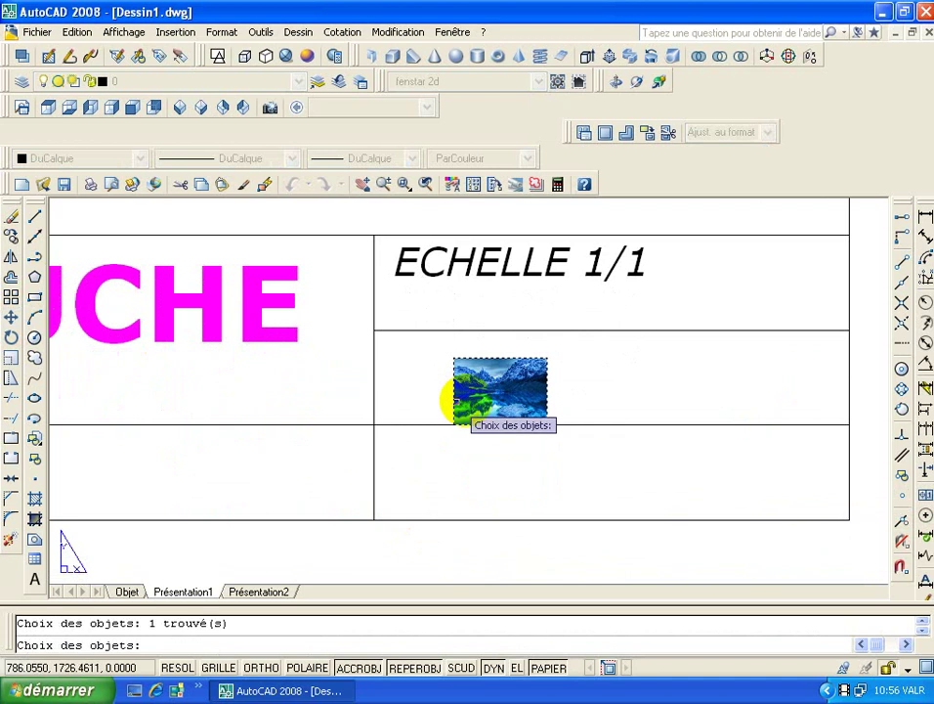
{"action": "key", "text": "Return"}
{"action": "left_click", "coordinate": [454, 423]}
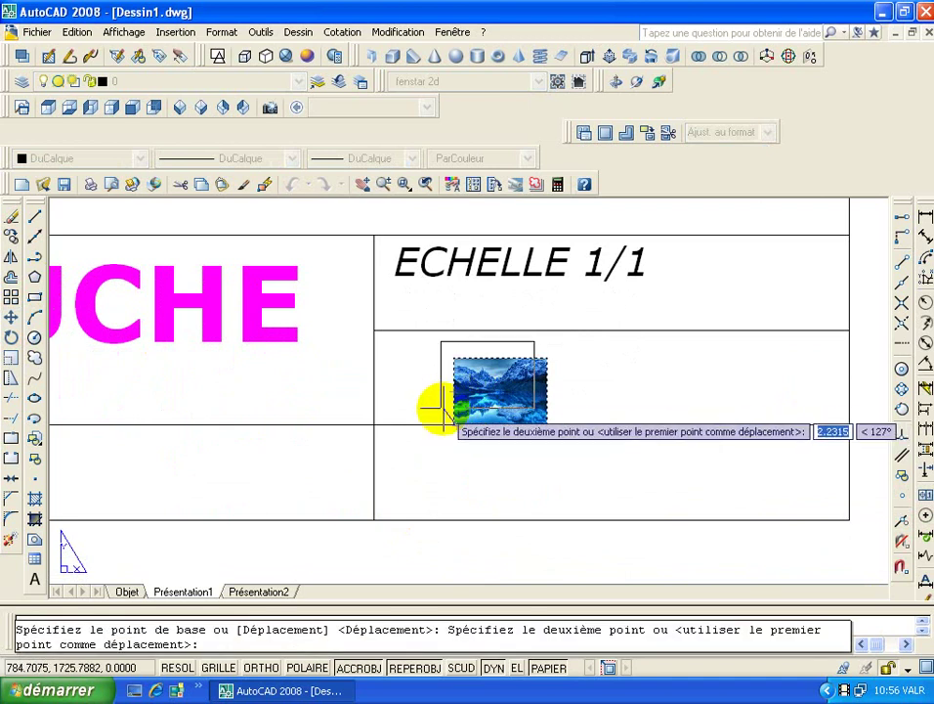
{"action": "left_click", "coordinate": [409, 409]}
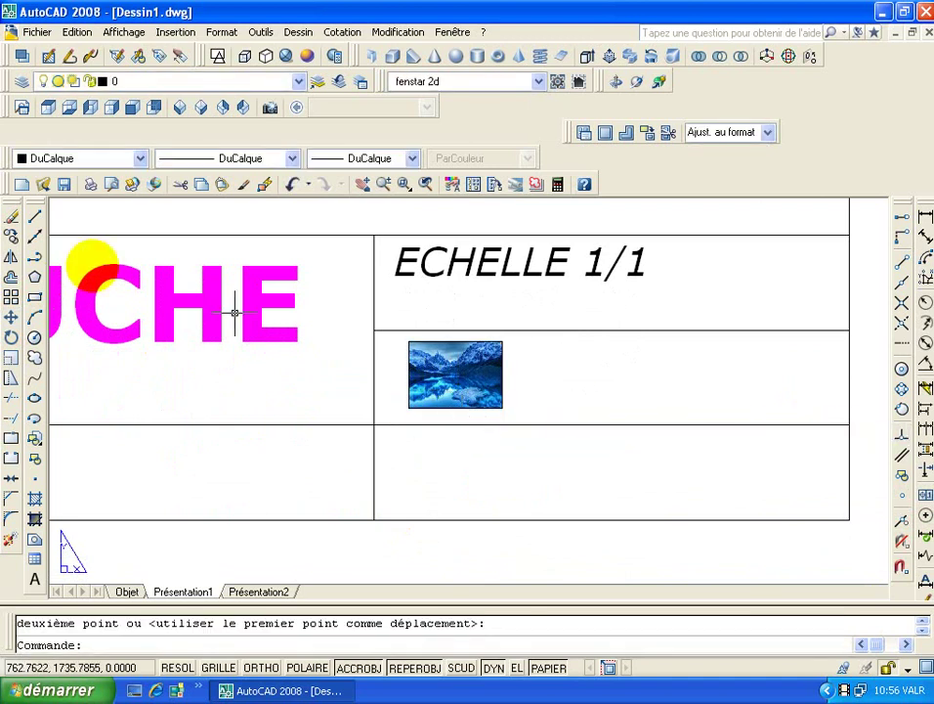
{"action": "left_click", "coordinate": [11, 236]}
{"action": "left_click", "coordinate": [415, 397]}
With ORTHO on, copy the photo twice to the right, making a row of three
{"action": "key", "text": "Return"}
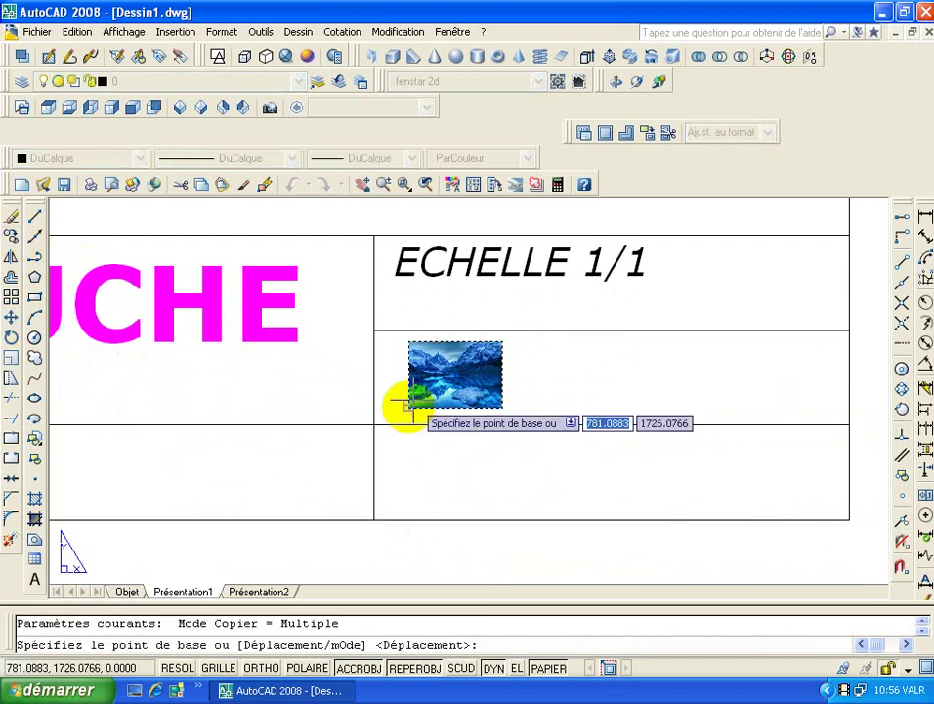
{"action": "left_click", "coordinate": [408, 408]}
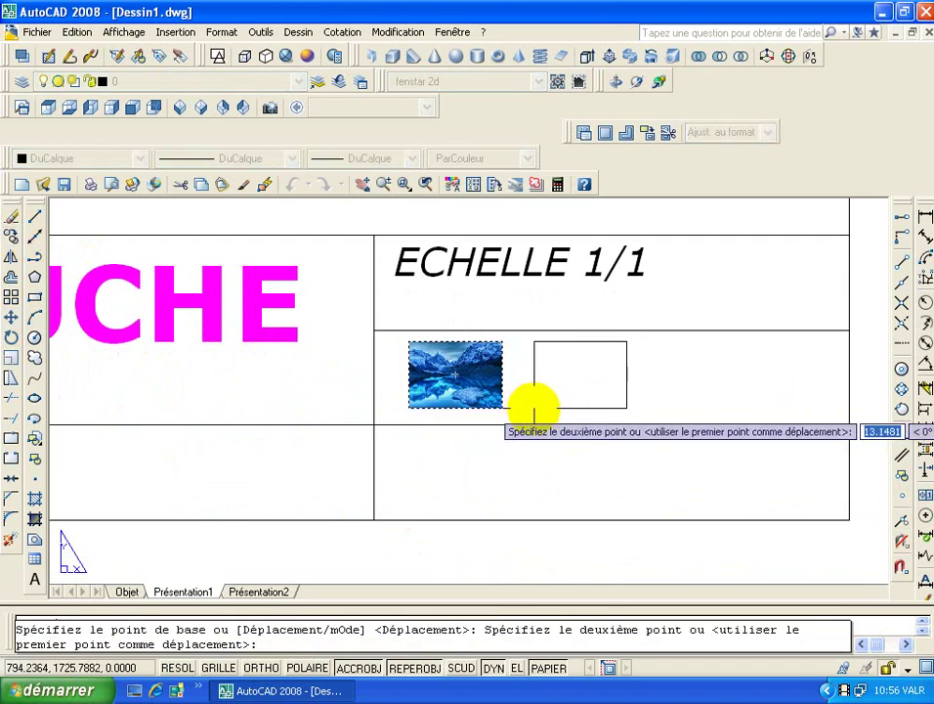
{"action": "left_click", "coordinate": [262, 668]}
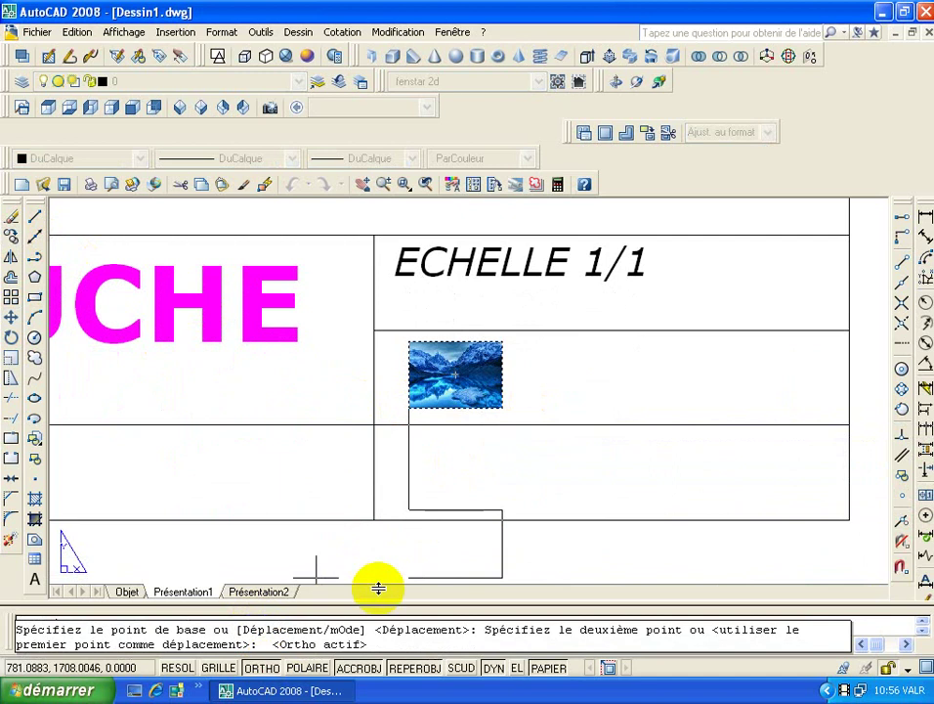
{"action": "left_click", "coordinate": [538, 407]}
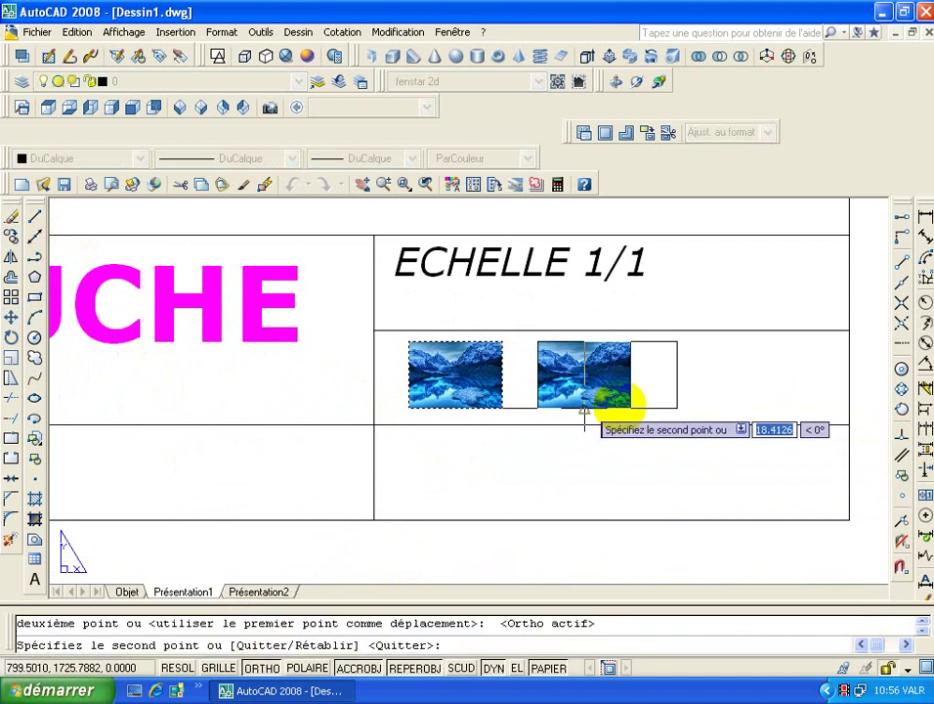
{"action": "left_click", "coordinate": [667, 408]}
{"action": "key", "text": "Escape"}
Zoom out to see the whole sheet and float the viewport toolbar
{"action": "scroll", "coordinate": [673, 509], "scroll_direction": "down", "scroll_amount": 5}
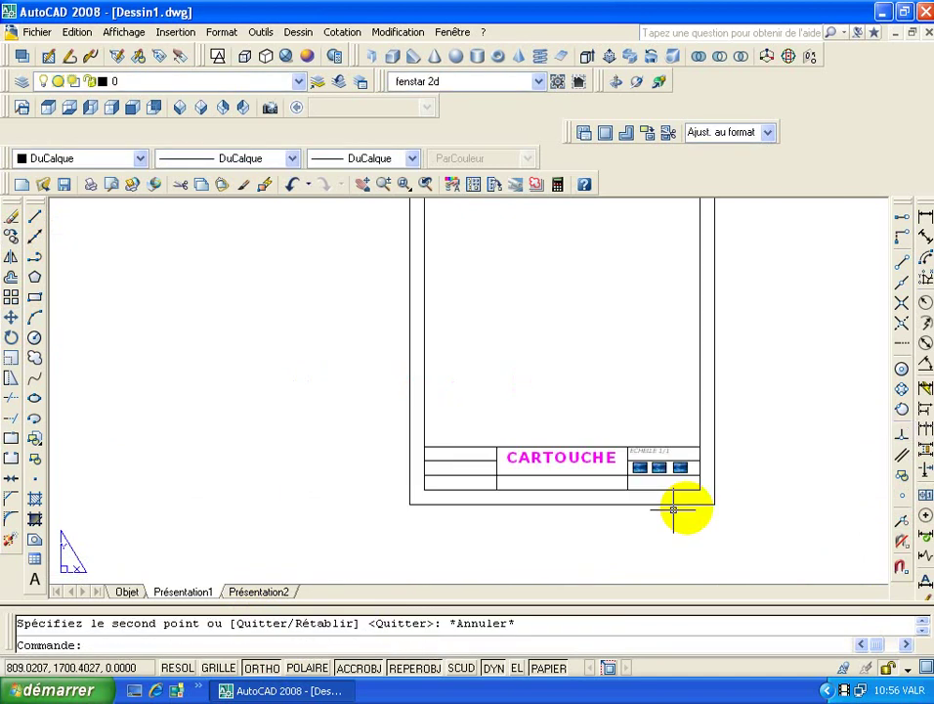
{"action": "middle_click_drag", "start_coordinate": [673, 510], "coordinate": [664, 392]}
{"action": "scroll", "coordinate": [663, 391], "scroll_direction": "down", "scroll_amount": 4}
{"action": "scroll", "coordinate": [538, 434], "scroll_direction": "up", "scroll_amount": 3}
{"action": "scroll", "coordinate": [514, 452], "scroll_direction": "up", "scroll_amount": 2}
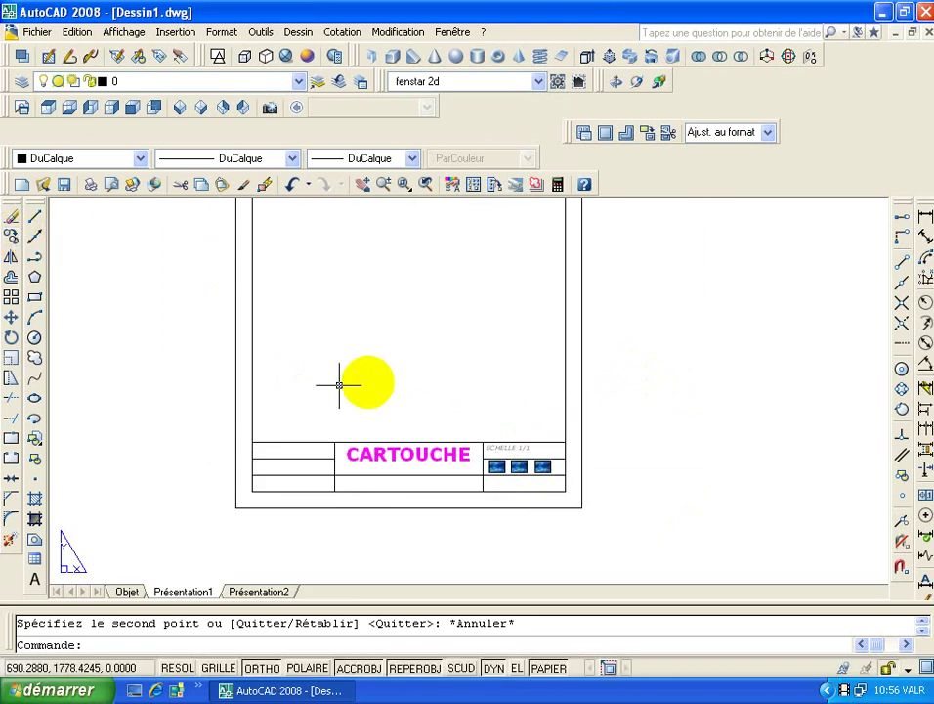
{"action": "scroll", "coordinate": [291, 390], "scroll_direction": "down", "scroll_amount": 2}
{"action": "scroll", "coordinate": [291, 390], "scroll_direction": "down", "scroll_amount": 2}
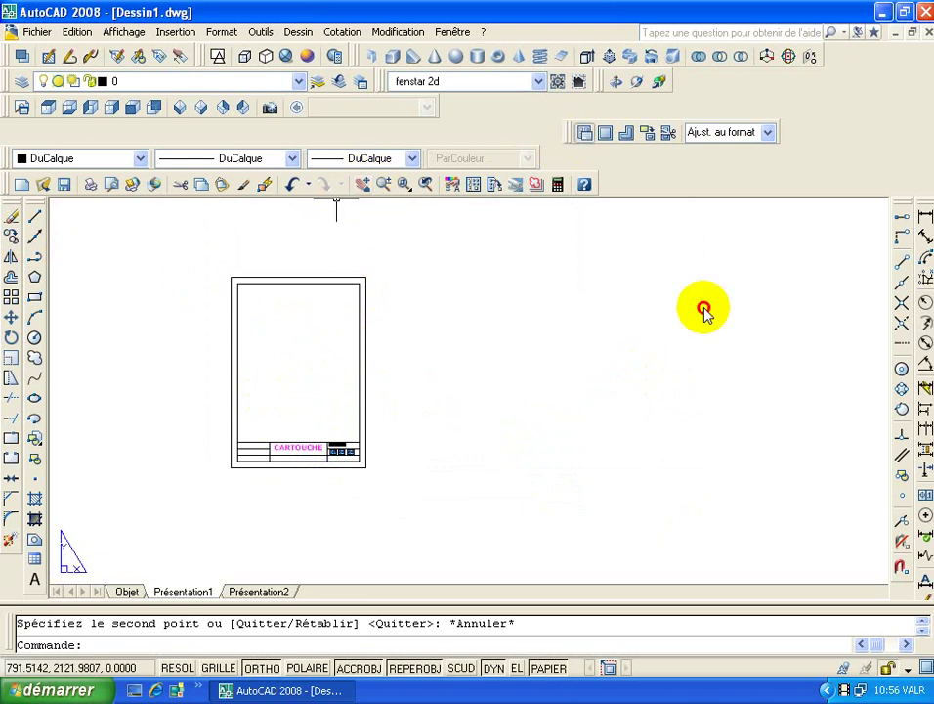
{"action": "left_click_drag", "start_coordinate": [564, 134], "coordinate": [769, 279]}
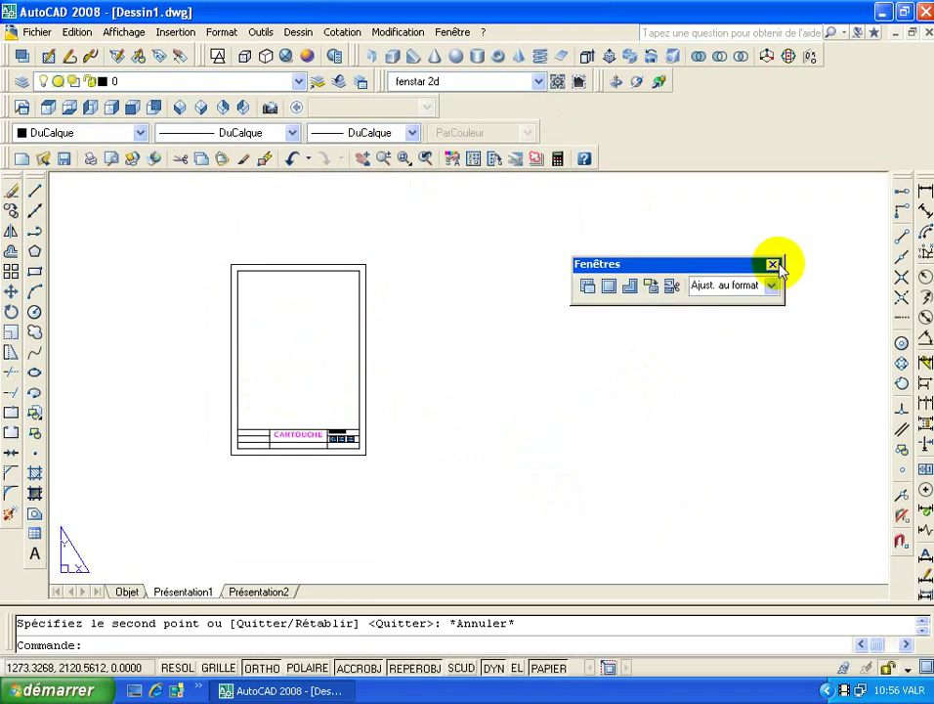
Draw a single viewport inside the sheet frame, above the CARTOUCHE title block
{"action": "left_click", "coordinate": [771, 261]}
{"action": "right_click", "coordinate": [574, 161]}
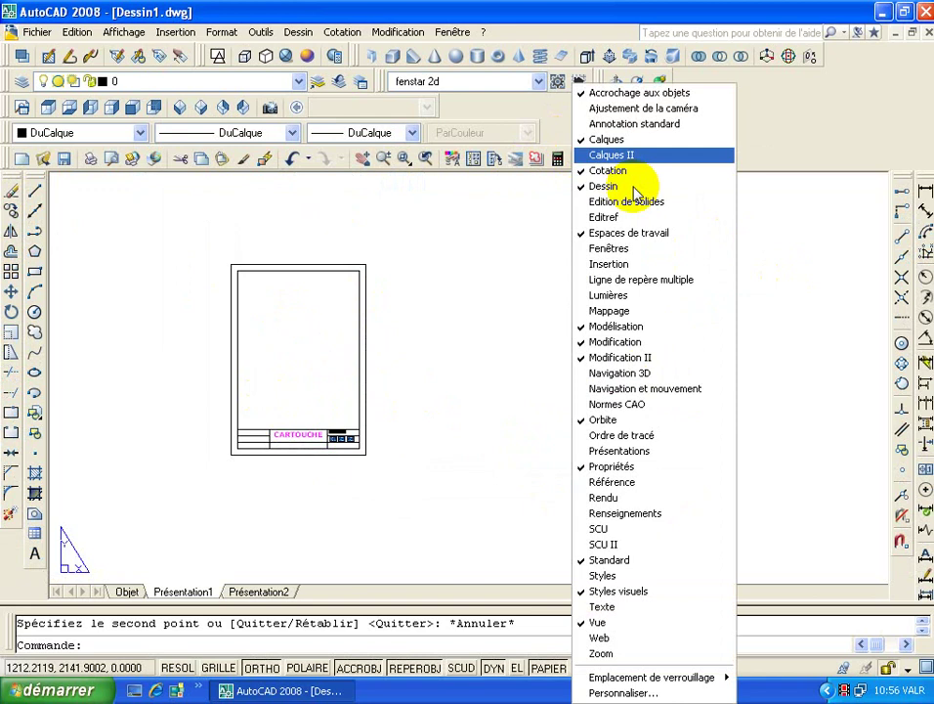
{"action": "left_click", "coordinate": [622, 252]}
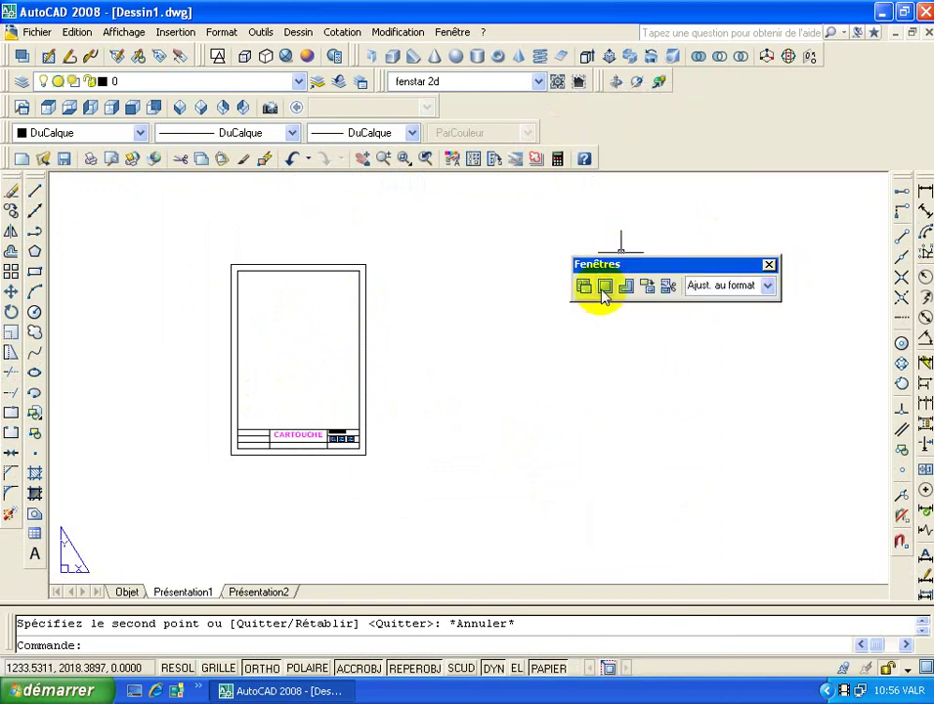
{"action": "left_click", "coordinate": [604, 287]}
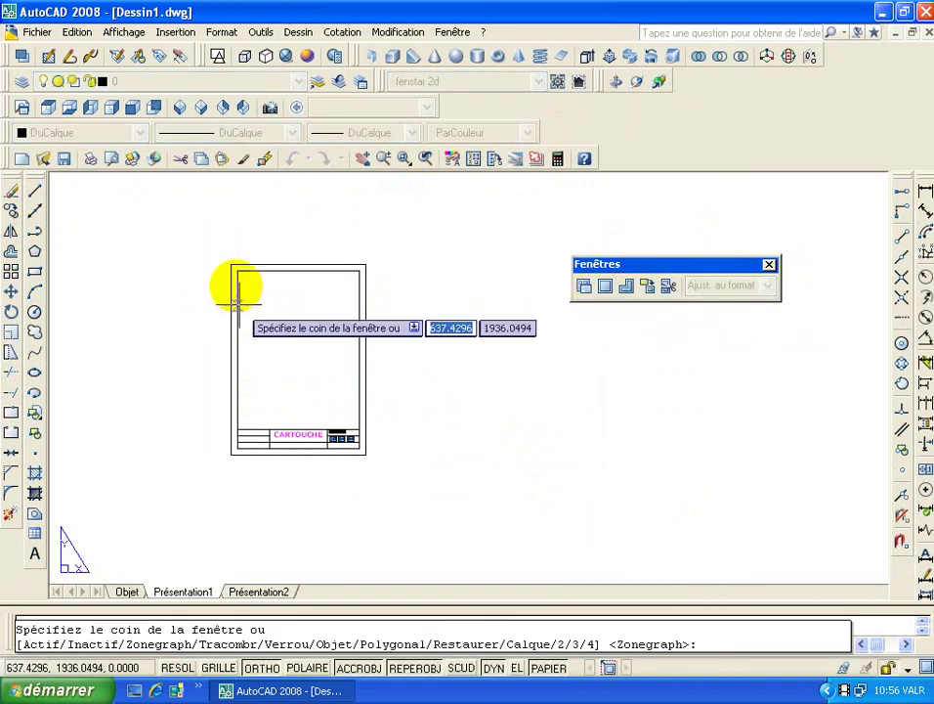
{"action": "left_click", "coordinate": [237, 266]}
{"action": "left_click", "coordinate": [359, 424]}
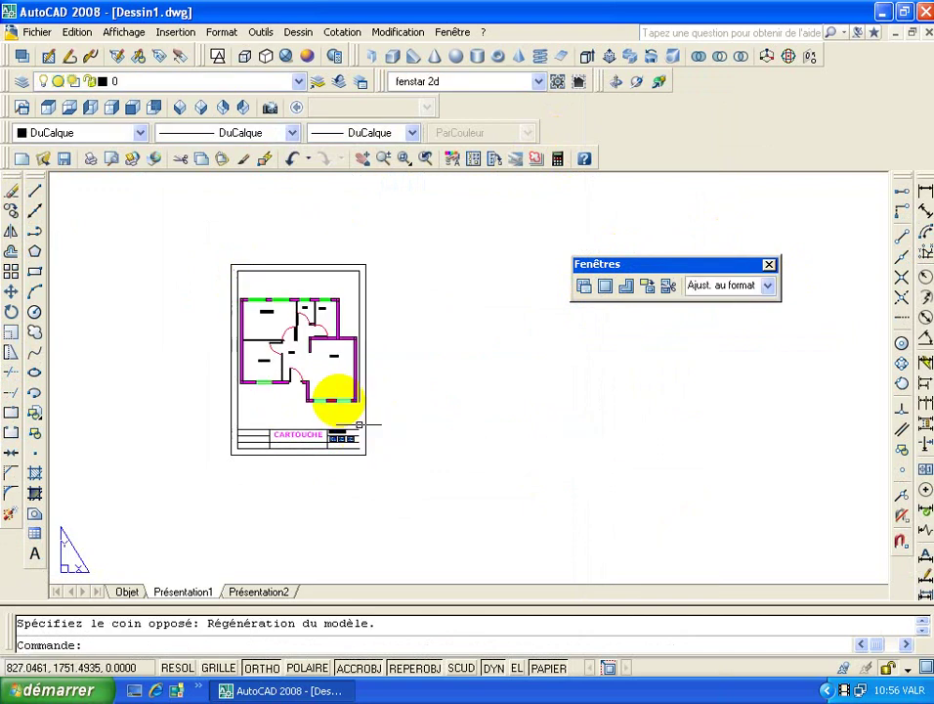
Pan and zoom the floor plan to fit the viewport, then return to paper space
{"action": "double_click", "coordinate": [306, 379]}
{"action": "scroll", "coordinate": [309, 370], "scroll_direction": "down", "scroll_amount": 2}
{"action": "scroll", "coordinate": [313, 359], "scroll_direction": "up", "scroll_amount": 1}
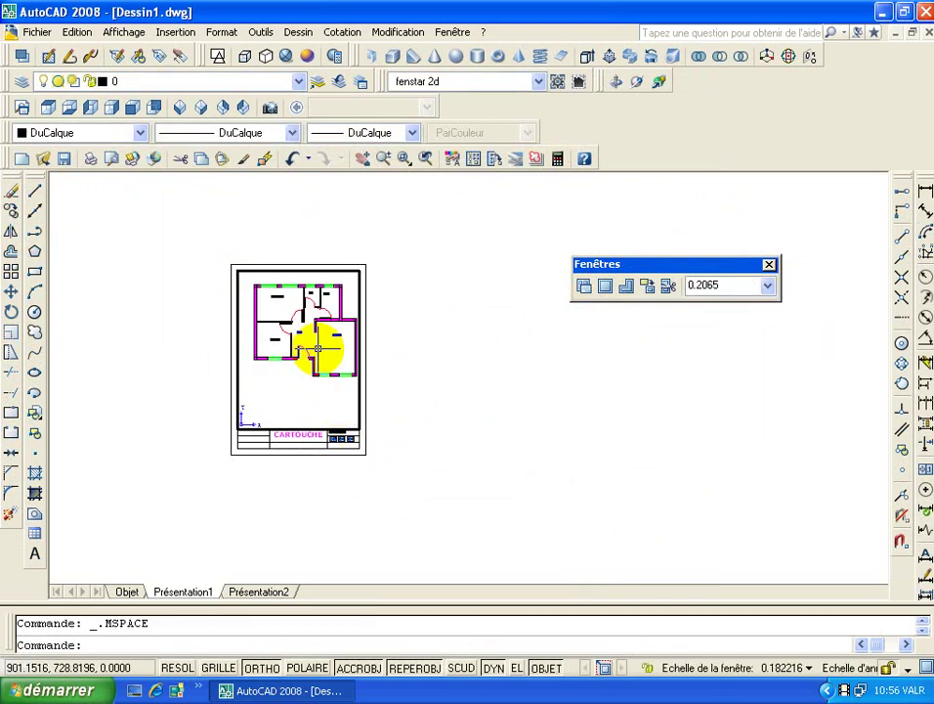
{"action": "mouse_move", "coordinate": [313, 344]}
{"action": "middle_mouse_down"}
{"action": "mouse_move", "coordinate": [311, 364]}
{"action": "mouse_move", "coordinate": [371, 348]}
{"action": "mouse_move", "coordinate": [363, 374]}
{"action": "middle_mouse_up"}
{"action": "double_click", "coordinate": [396, 386]}
{"action": "scroll", "coordinate": [370, 347], "scroll_direction": "up", "scroll_amount": 2}
{"action": "double_click", "coordinate": [372, 367]}
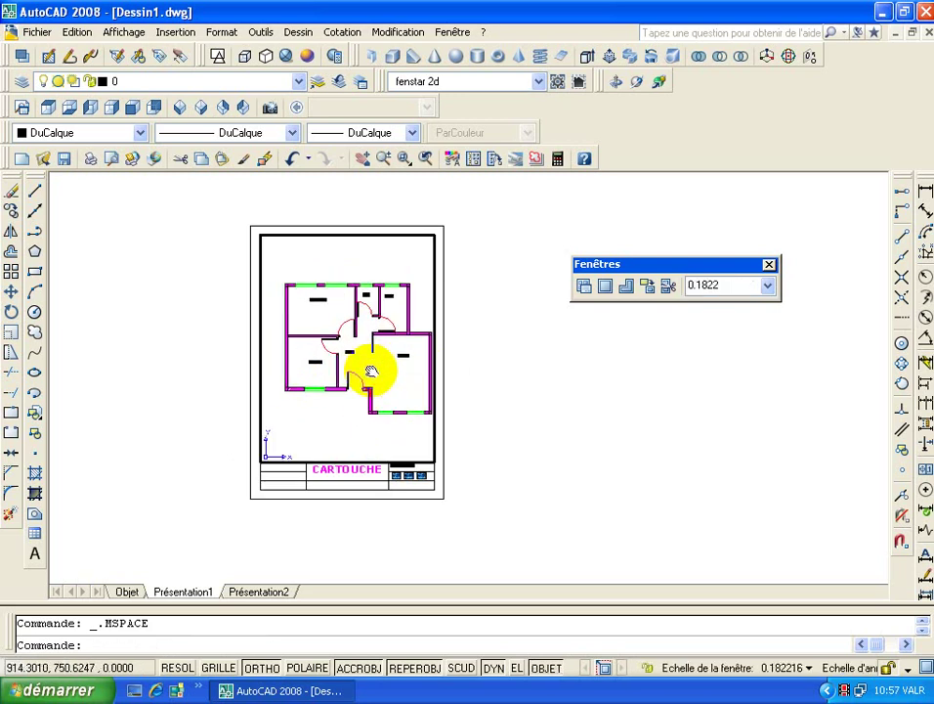
{"action": "double_click", "coordinate": [525, 397]}
{"action": "scroll", "coordinate": [449, 382], "scroll_direction": "up", "scroll_amount": 3}
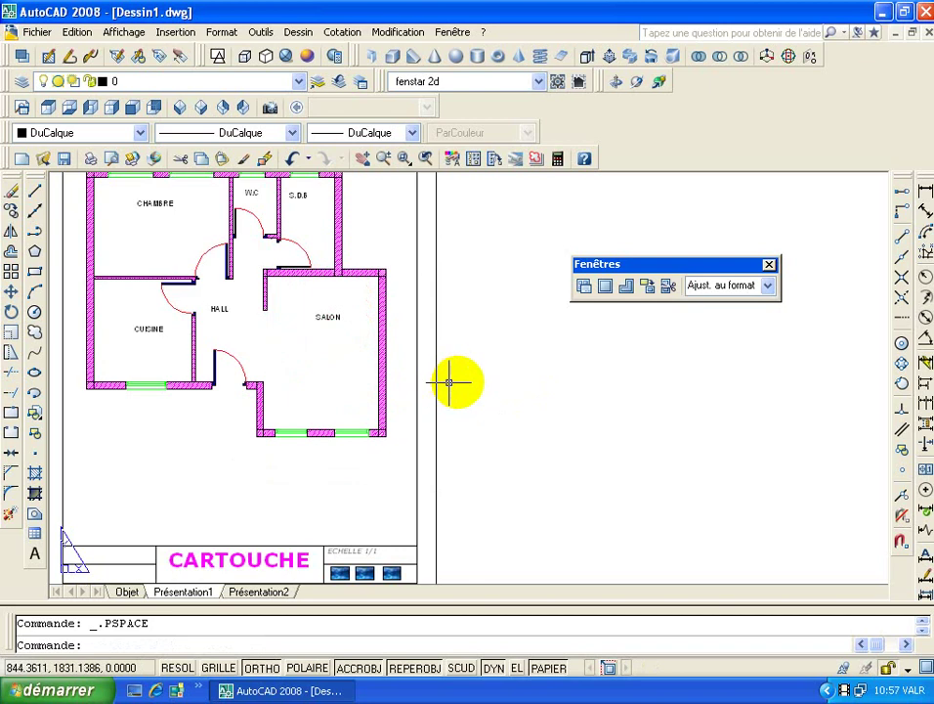
{"action": "scroll", "coordinate": [440, 382], "scroll_direction": "down", "scroll_amount": 4}
{"action": "scroll", "coordinate": [412, 381], "scroll_direction": "up", "scroll_amount": 4}
{"action": "scroll", "coordinate": [463, 371], "scroll_direction": "down", "scroll_amount": 3}
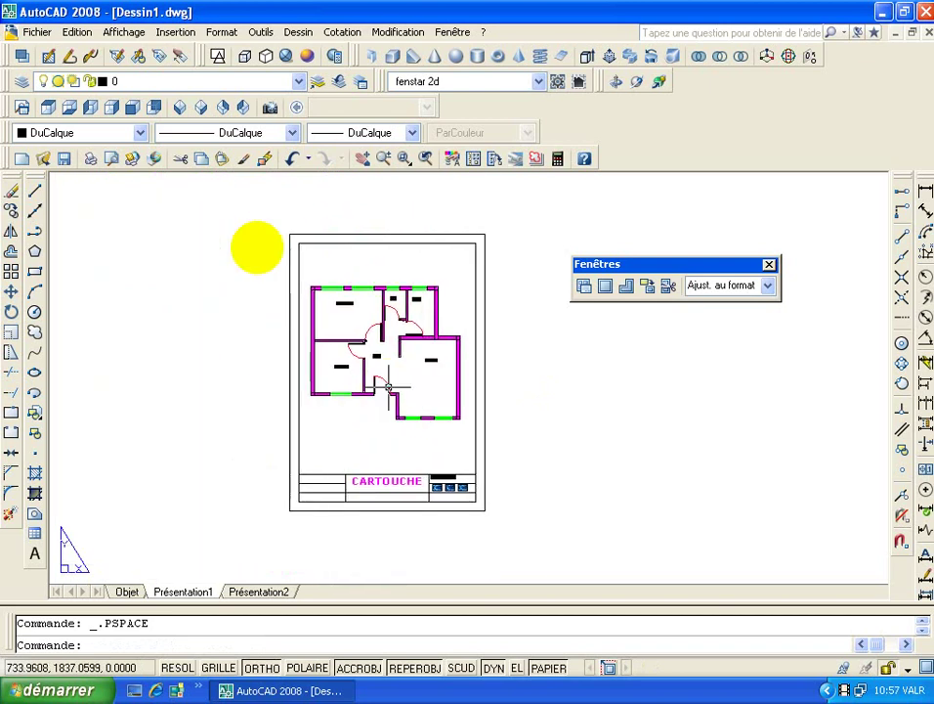
Set the plot to DWG To PDF.pc3 with a picked sheet window, centred and fitted to paper, then preview
{"action": "left_click", "coordinate": [39, 33]}
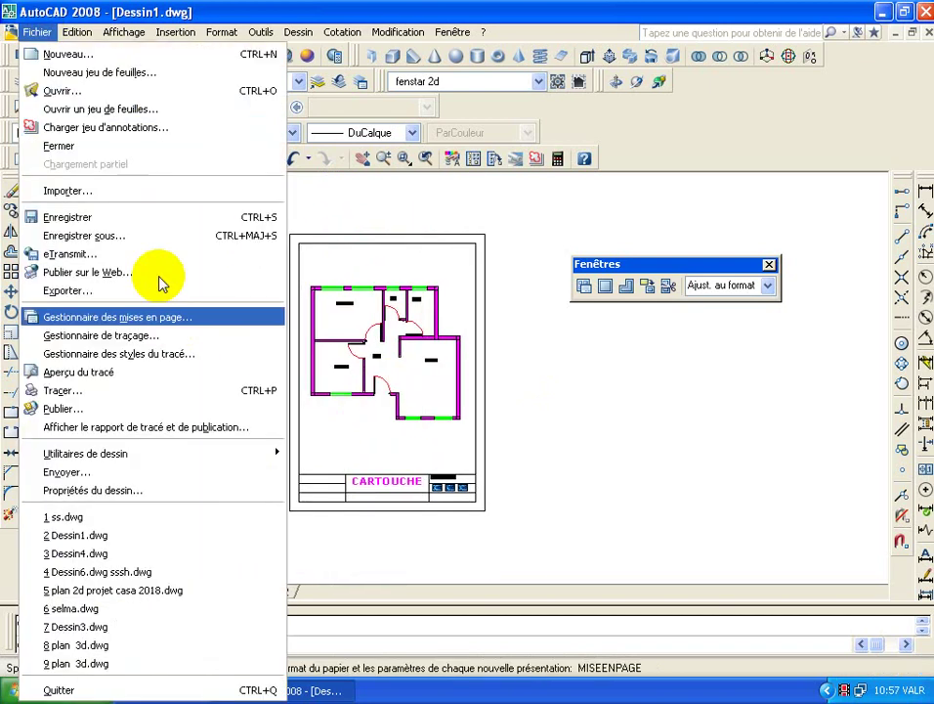
{"action": "left_click", "coordinate": [130, 392]}
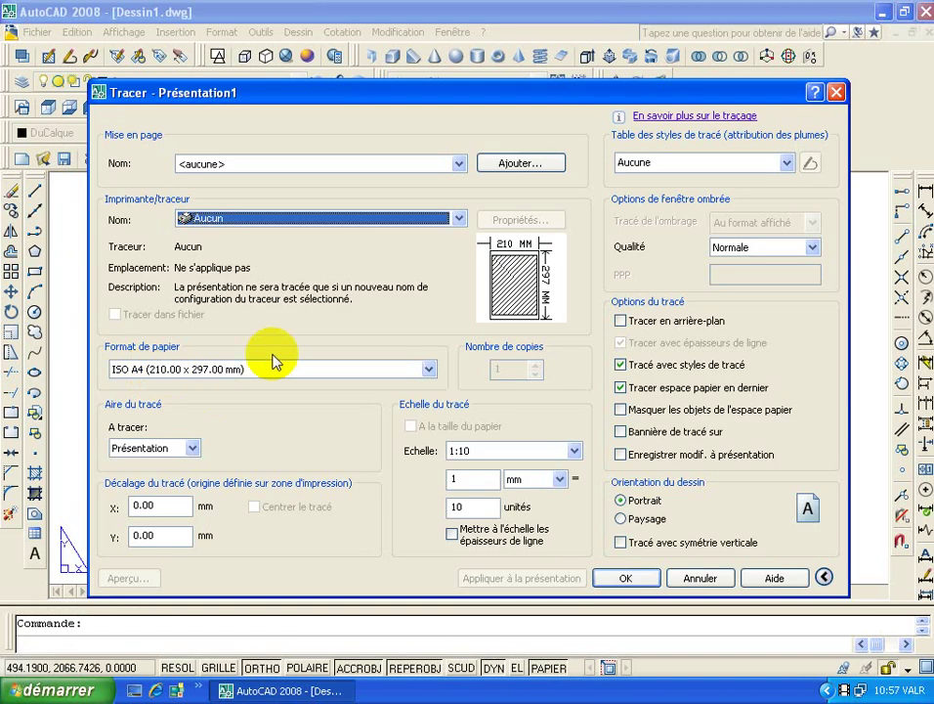
{"action": "left_click", "coordinate": [310, 225]}
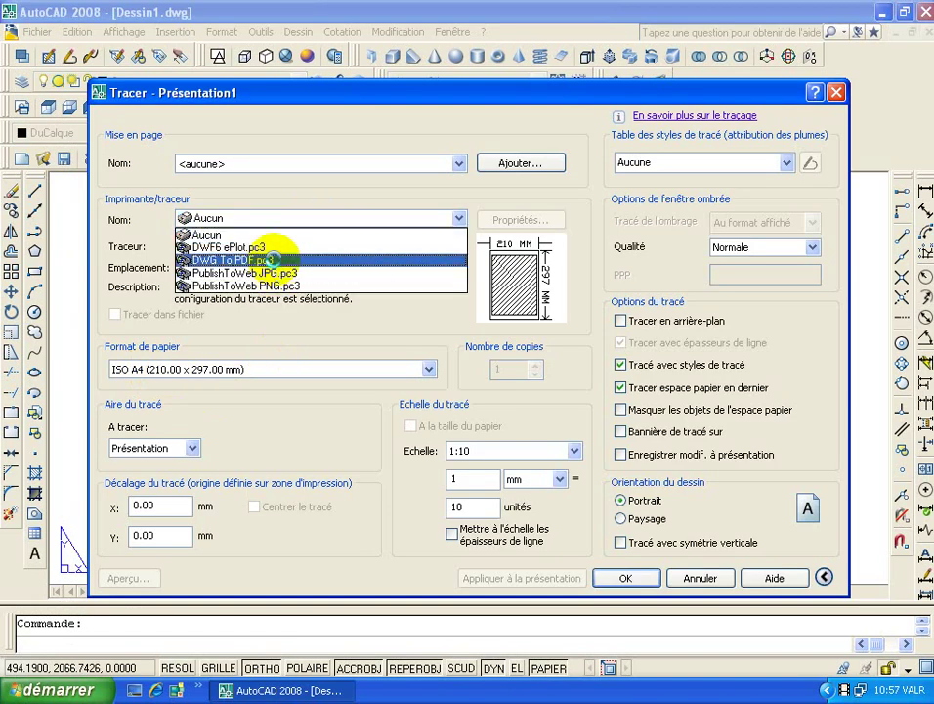
{"action": "left_click", "coordinate": [264, 258]}
{"action": "left_click", "coordinate": [193, 450]}
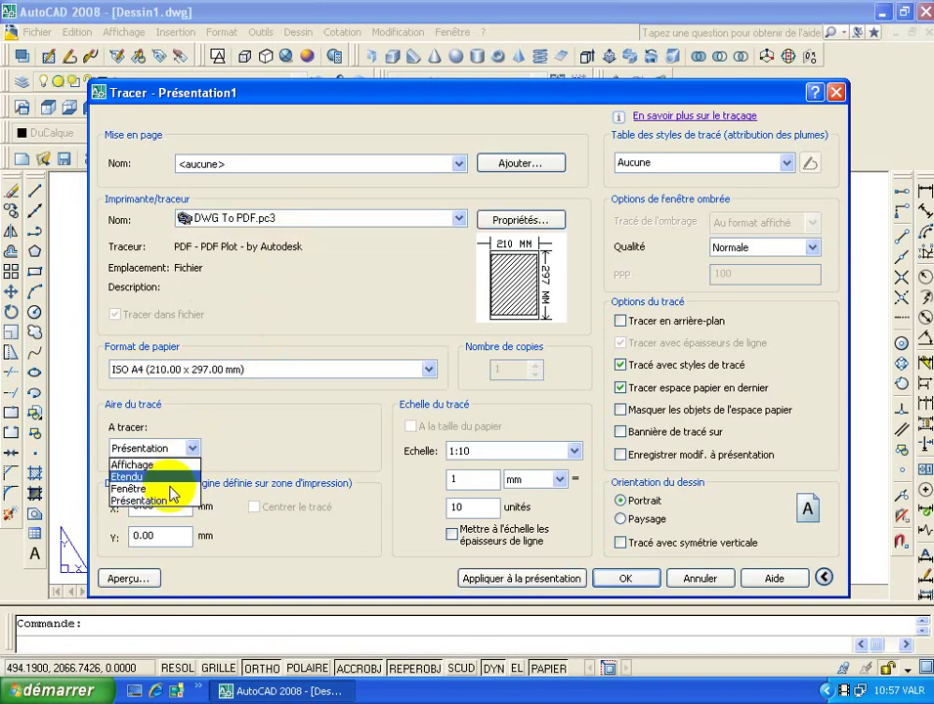
{"action": "left_click", "coordinate": [168, 492]}
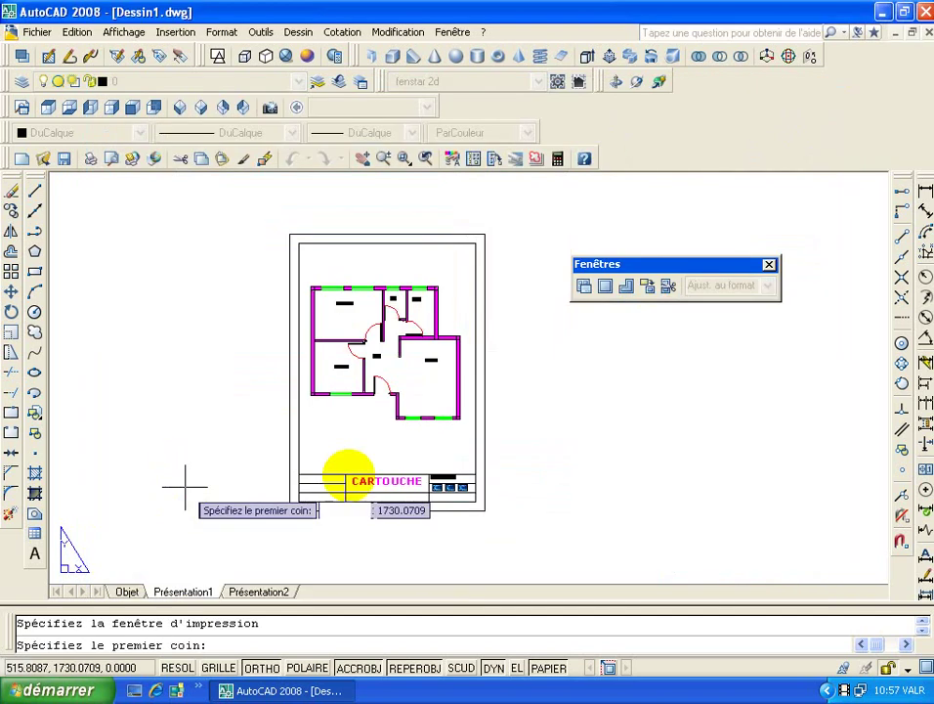
{"action": "left_click", "coordinate": [298, 243]}
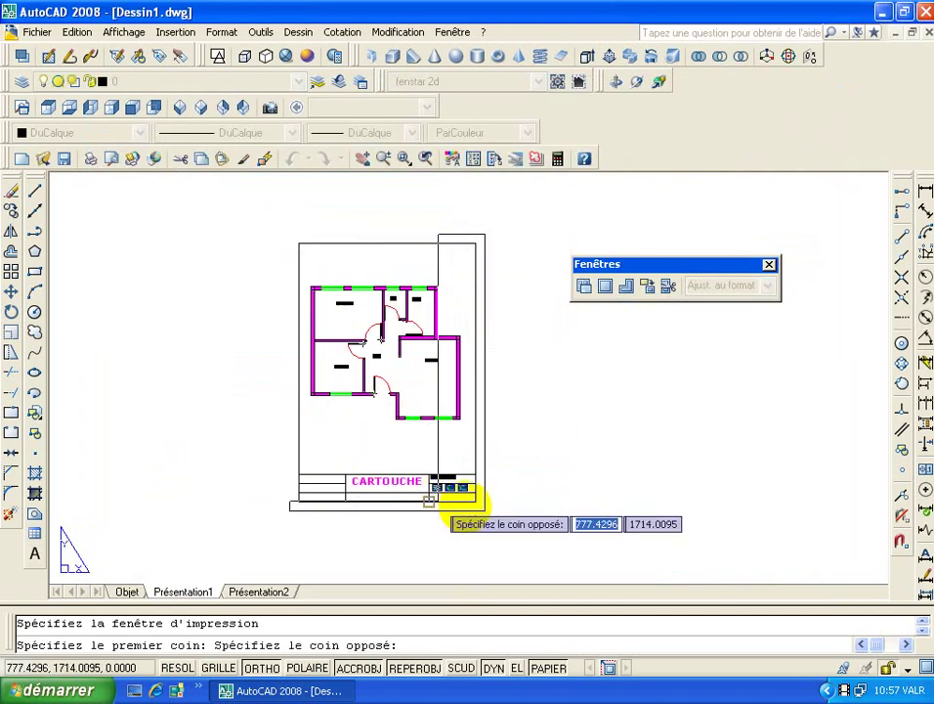
{"action": "left_click", "coordinate": [485, 513]}
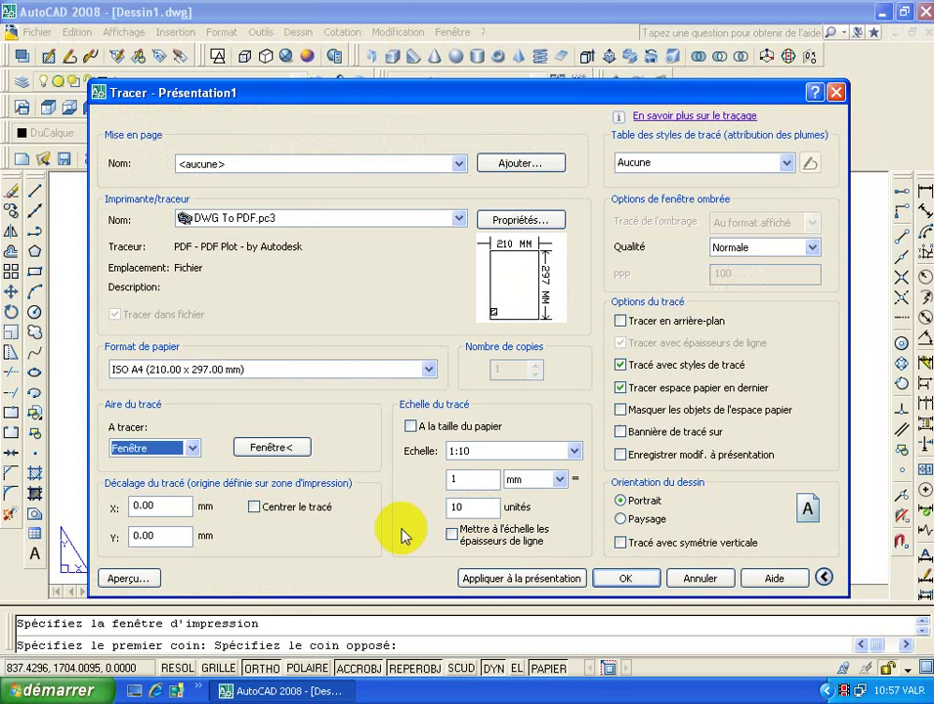
{"action": "left_click", "coordinate": [290, 506]}
{"action": "left_click", "coordinate": [411, 426]}
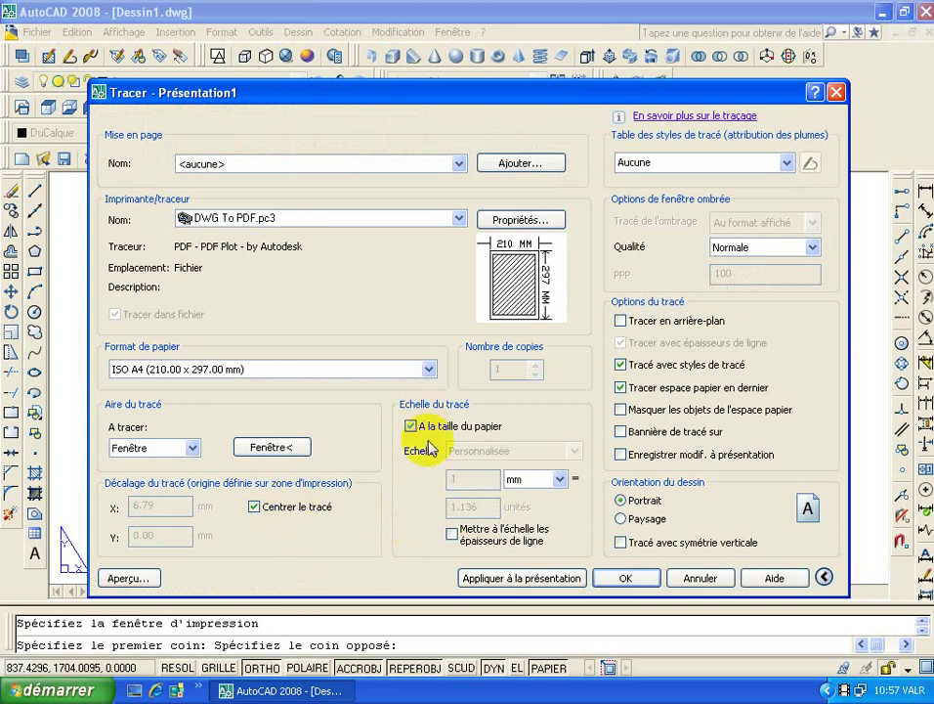
{"action": "left_click", "coordinate": [145, 580]}
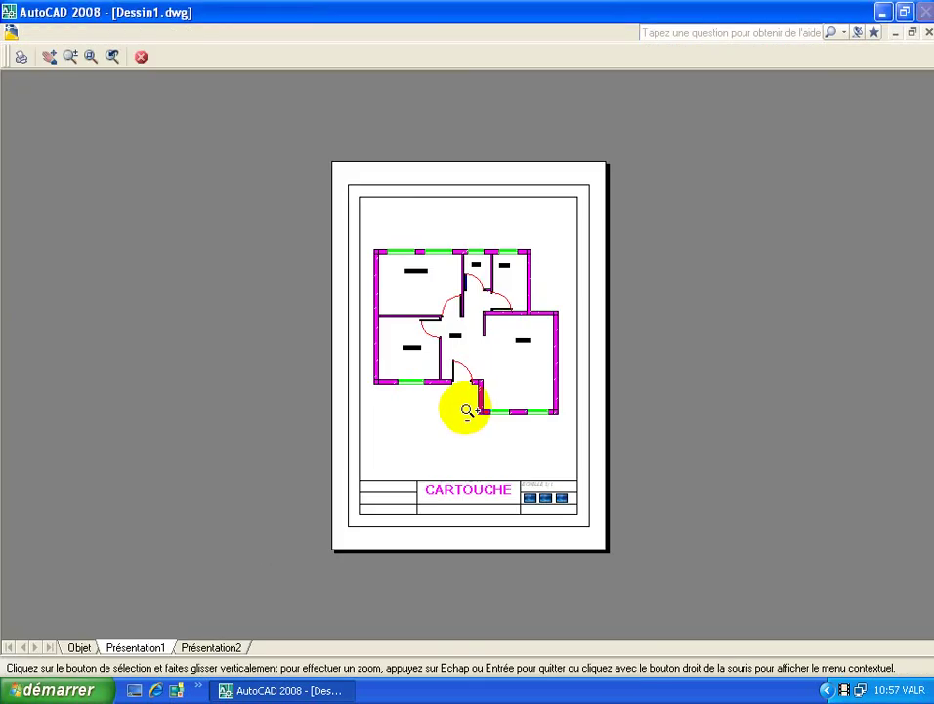
{"action": "scroll", "coordinate": [466, 409], "scroll_direction": "up", "scroll_amount": 2}
{"action": "scroll", "coordinate": [391, 381], "scroll_direction": "down", "scroll_amount": 3}
{"action": "scroll", "coordinate": [368, 365], "scroll_direction": "up", "scroll_amount": 2}
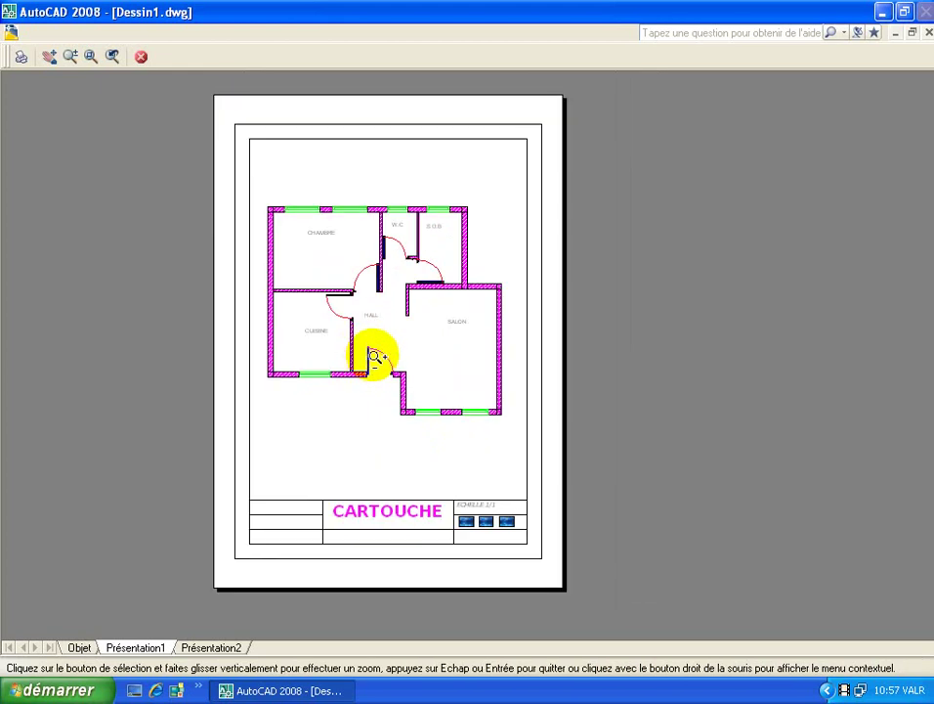
{"action": "middle_click_drag", "start_coordinate": [379, 354], "coordinate": [454, 344]}
{"action": "scroll", "coordinate": [456, 359], "scroll_direction": "up", "scroll_amount": 2}
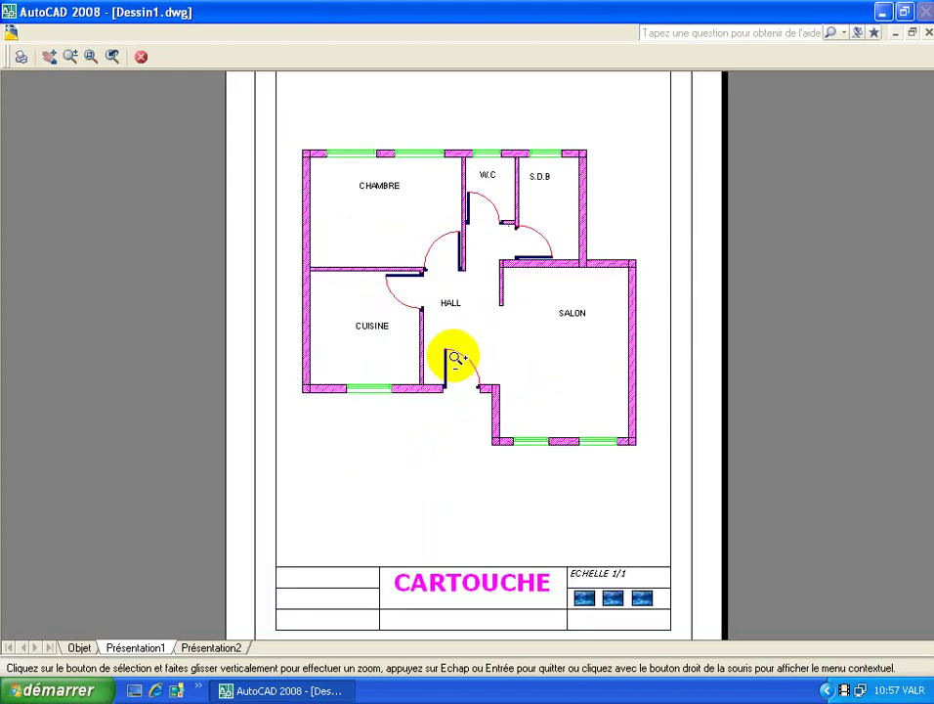
{"action": "scroll", "coordinate": [457, 358], "scroll_direction": "down", "scroll_amount": 2}
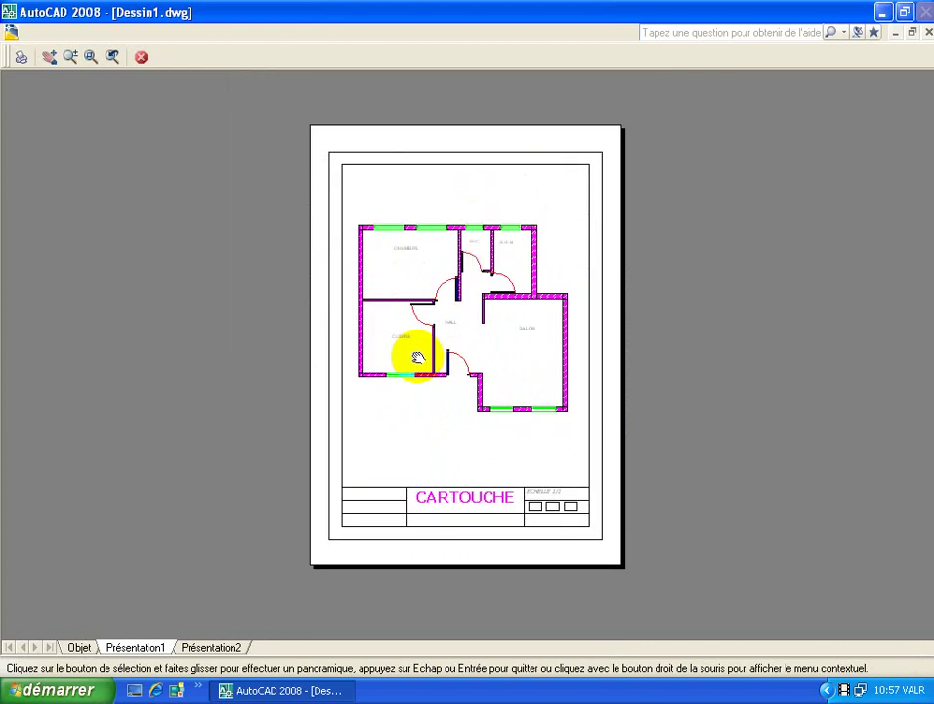
{"action": "scroll", "coordinate": [417, 355], "scroll_direction": "up", "scroll_amount": 1}
{"action": "scroll", "coordinate": [418, 355], "scroll_direction": "up", "scroll_amount": 2}
{"action": "scroll", "coordinate": [420, 354], "scroll_direction": "up", "scroll_amount": 2}
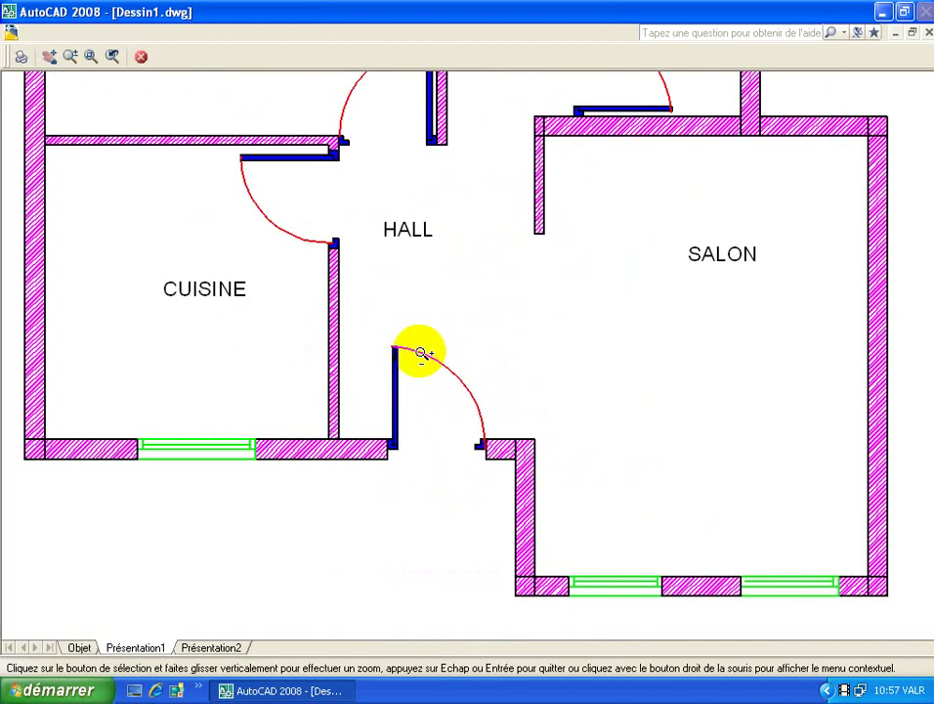
{"action": "scroll", "coordinate": [419, 342], "scroll_direction": "down", "scroll_amount": 3}
{"action": "scroll", "coordinate": [548, 581], "scroll_direction": "up", "scroll_amount": 2}
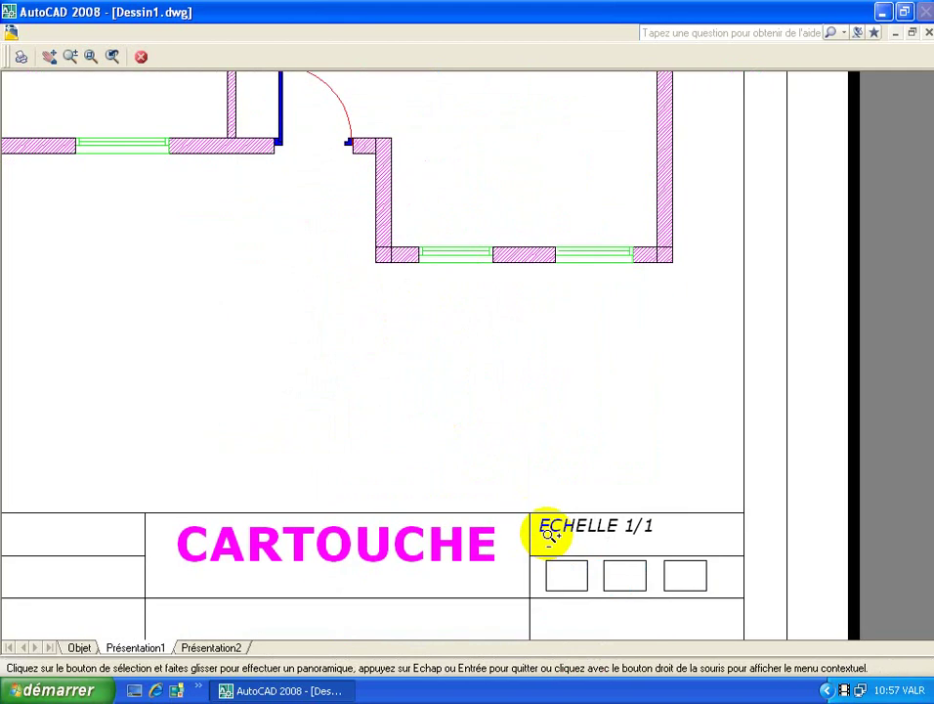
{"action": "scroll", "coordinate": [550, 542], "scroll_direction": "down", "scroll_amount": 3}
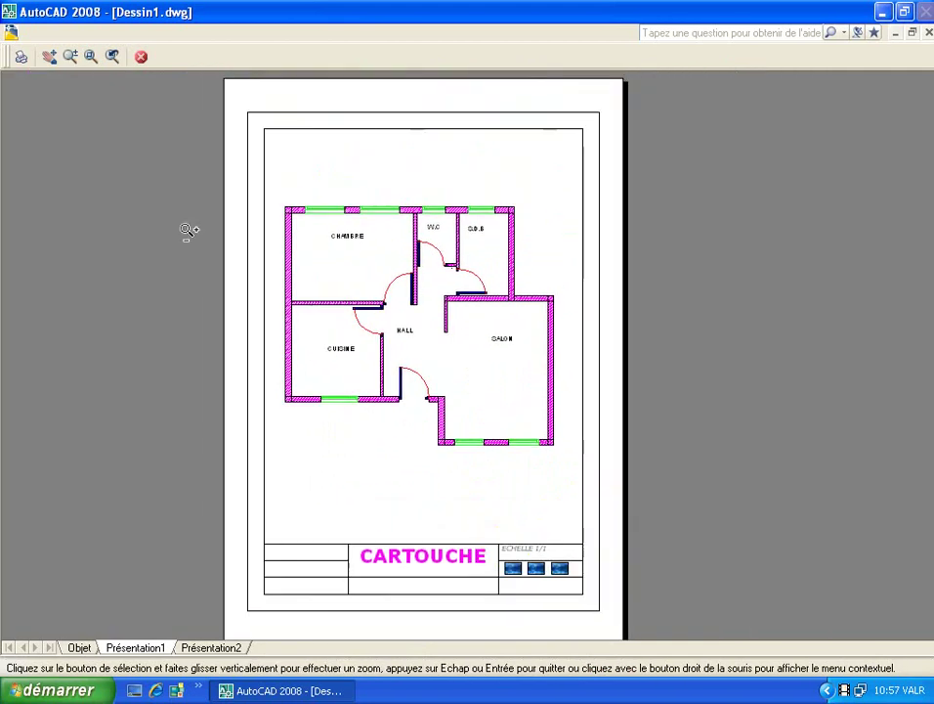
{"action": "left_click", "coordinate": [21, 61]}
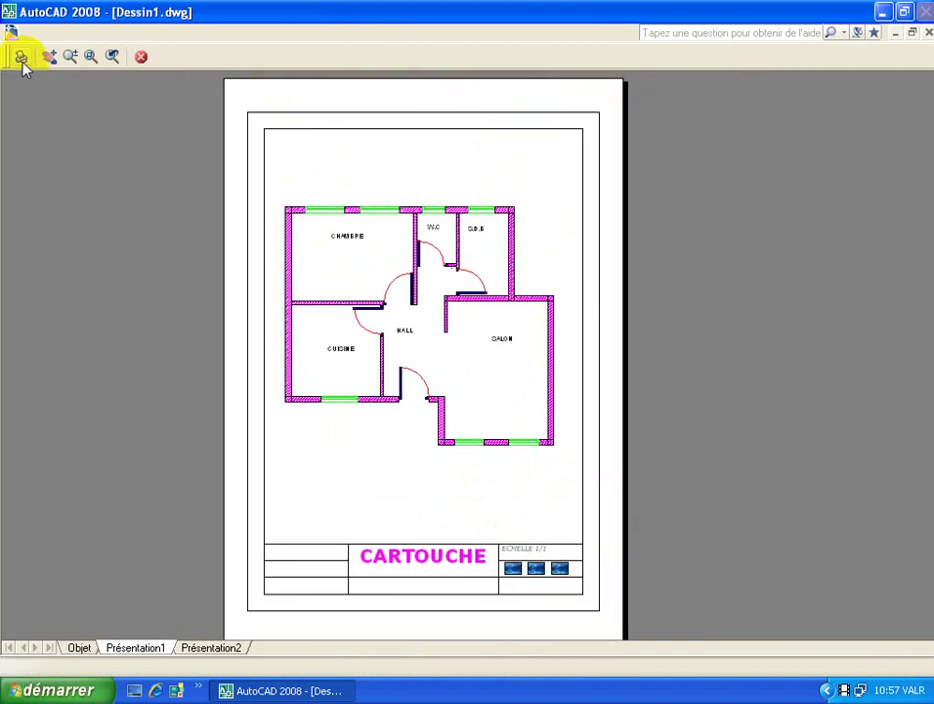
Plot the layout to Dessin1-Présentation1.pdf in the target folder on the desktop
{"action": "left_click", "coordinate": [141, 56]}
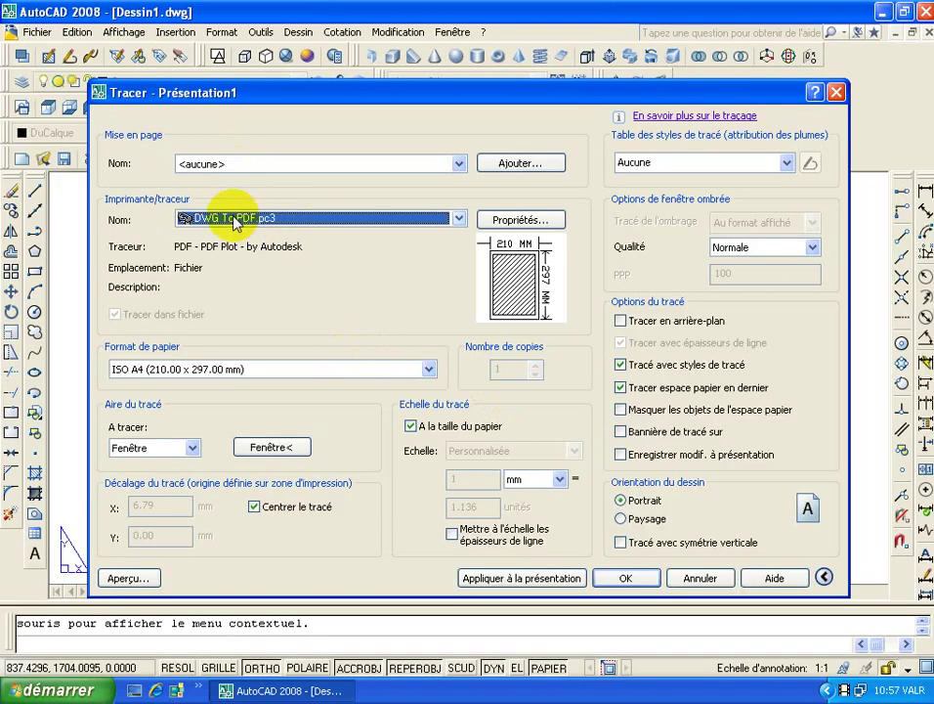
{"action": "left_click", "coordinate": [614, 580]}
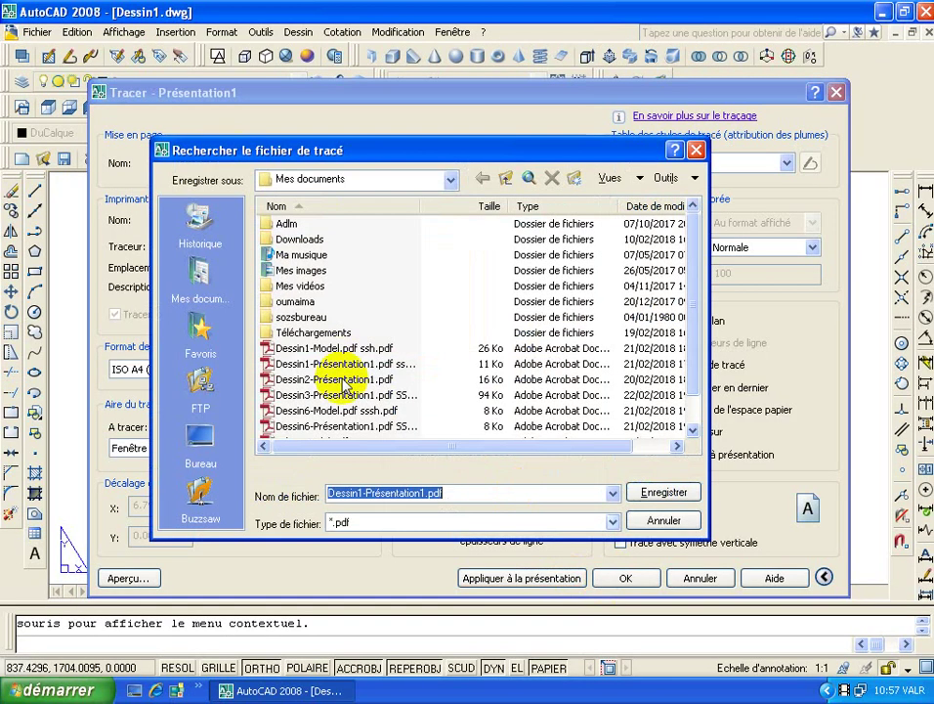
{"action": "left_click", "coordinate": [200, 440]}
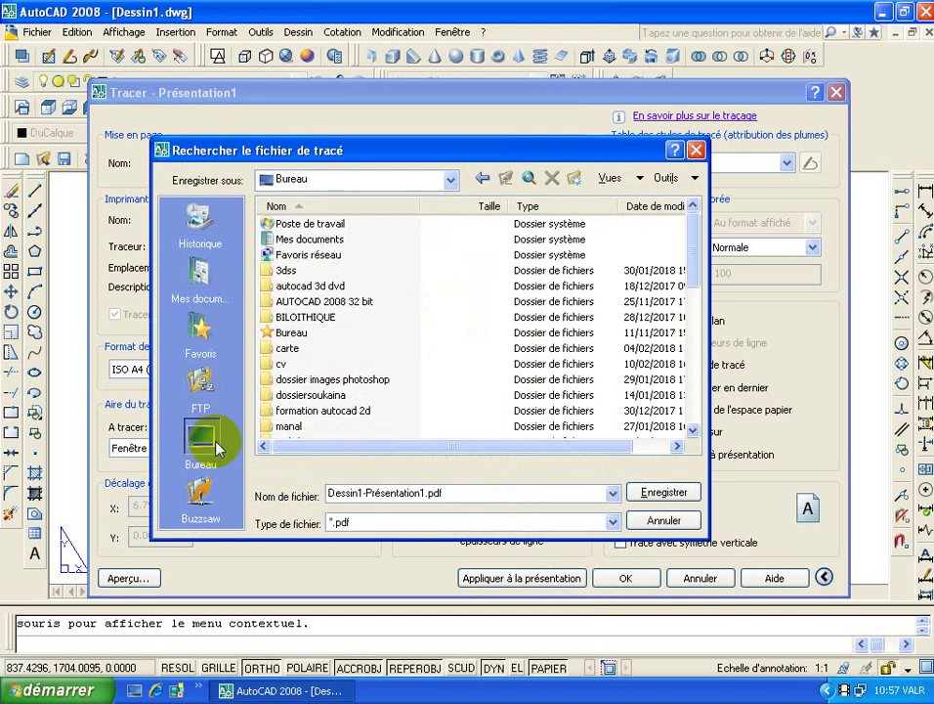
{"action": "left_click_drag", "start_coordinate": [693, 283], "coordinate": [693, 432]}
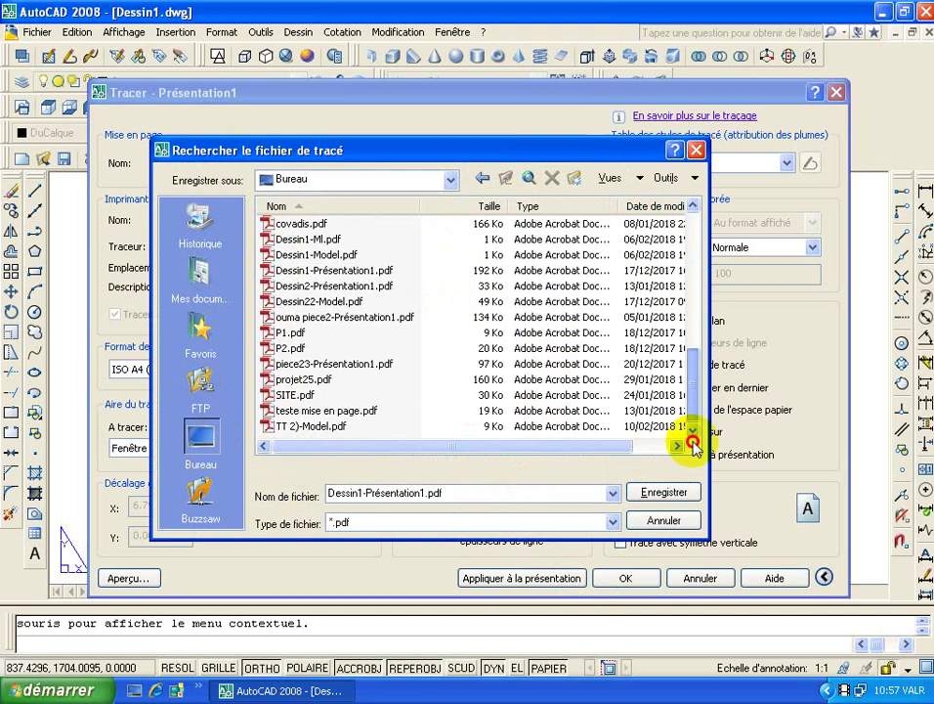
{"action": "left_click_drag", "start_coordinate": [689, 379], "coordinate": [697, 293]}
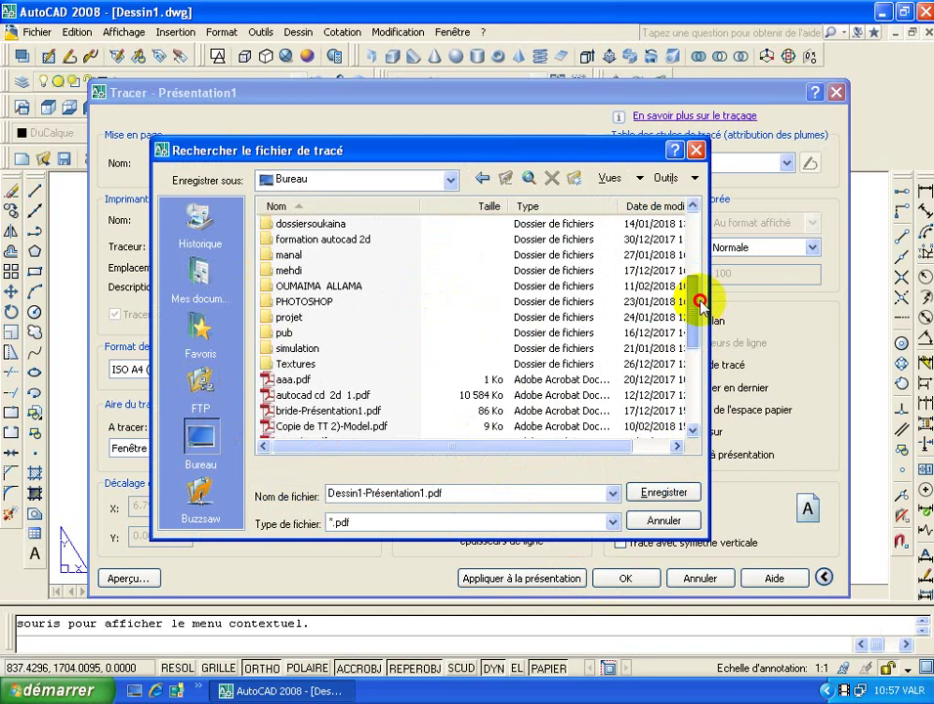
{"action": "double_click", "coordinate": [308, 287]}
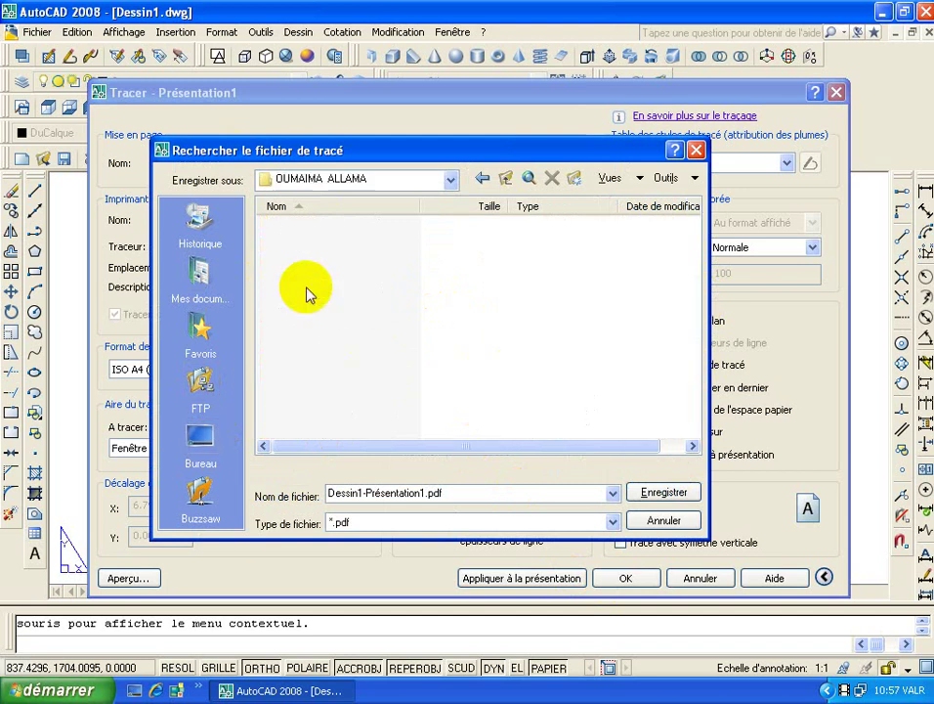
{"action": "left_click", "coordinate": [664, 493]}
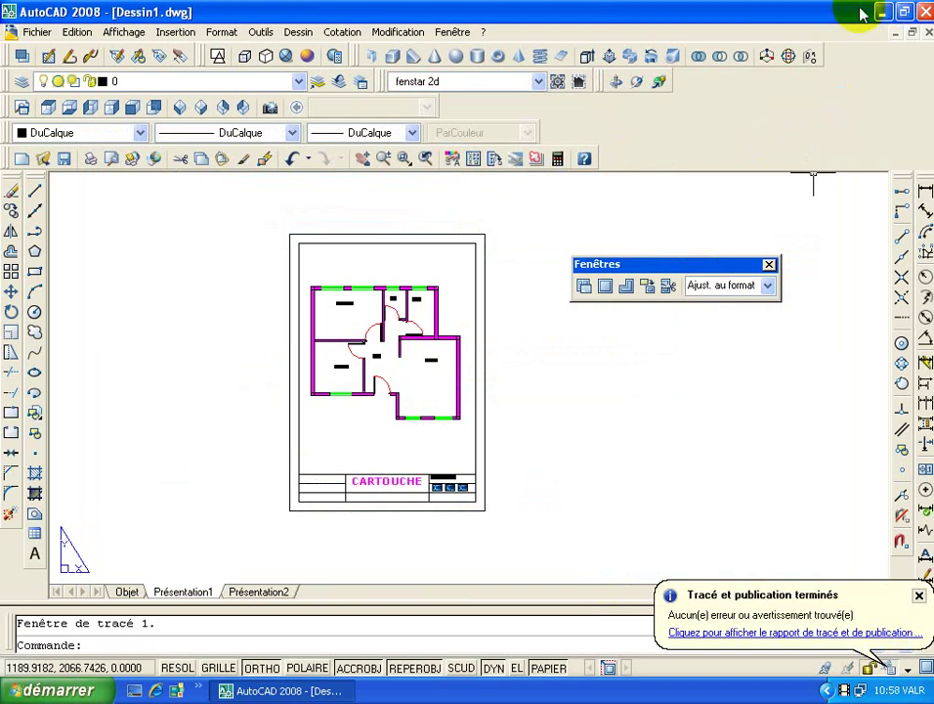
Open Dessin1-Présentation1.pdf from its desktop folder in Adobe Reader
{"action": "left_click", "coordinate": [884, 12]}
{"action": "double_click", "coordinate": [335, 186]}
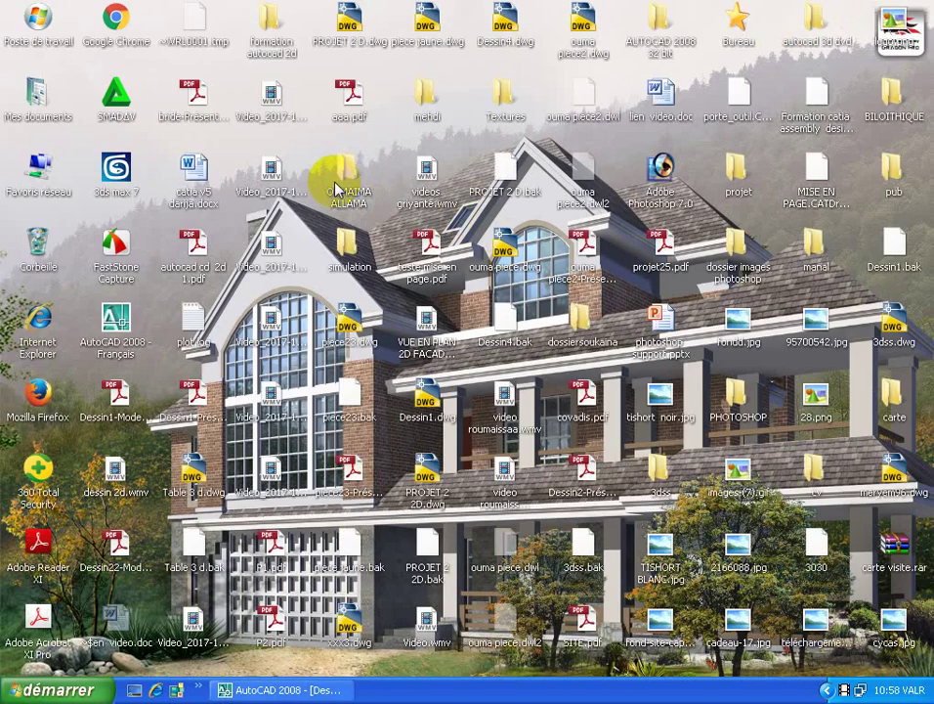
{"action": "left_click", "coordinate": [358, 266]}
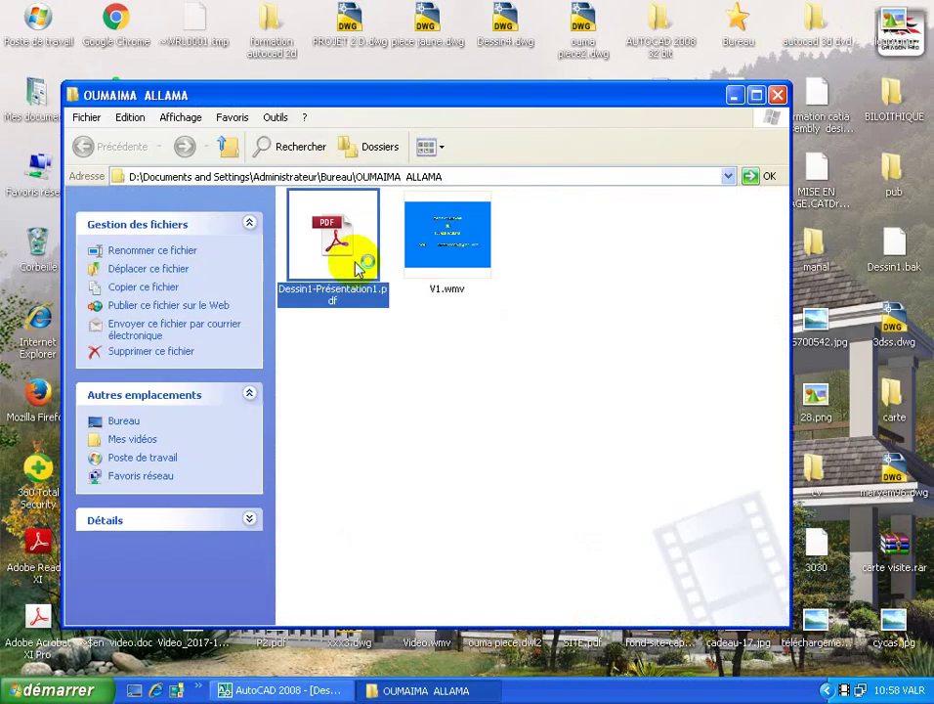
{"action": "double_click", "coordinate": [359, 269]}
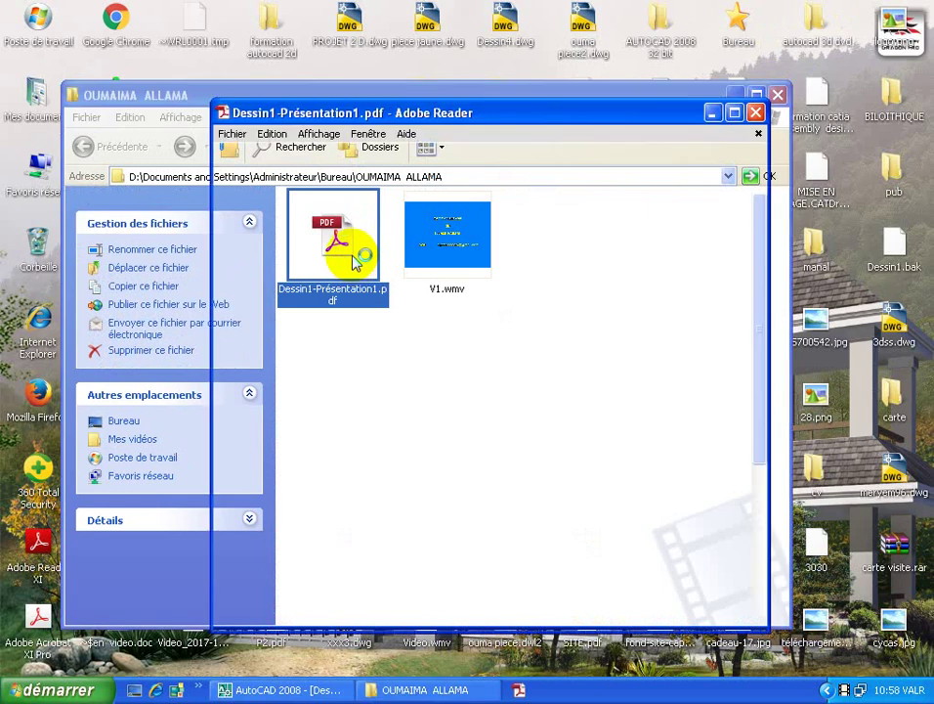
Maximise Adobe Reader, scroll through the plan and title block, then close the PDF
{"action": "left_click", "coordinate": [732, 112]}
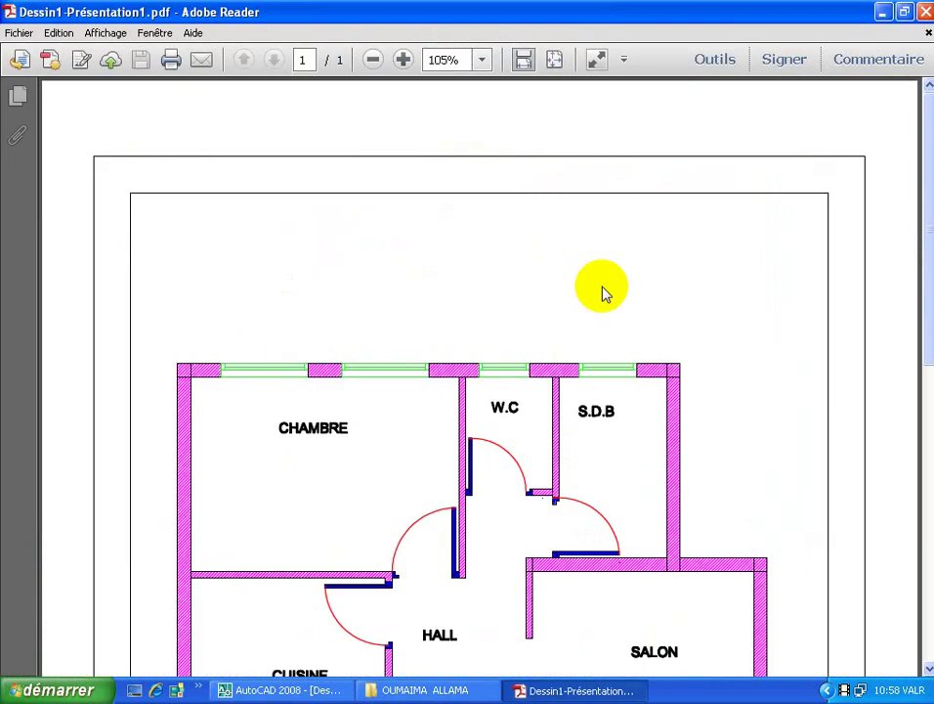
{"action": "scroll", "coordinate": [603, 292], "scroll_direction": "down", "scroll_amount": 3}
{"action": "scroll", "coordinate": [638, 333], "scroll_direction": "down", "scroll_amount": 2}
{"action": "scroll", "coordinate": [649, 340], "scroll_direction": "down", "scroll_amount": 4}
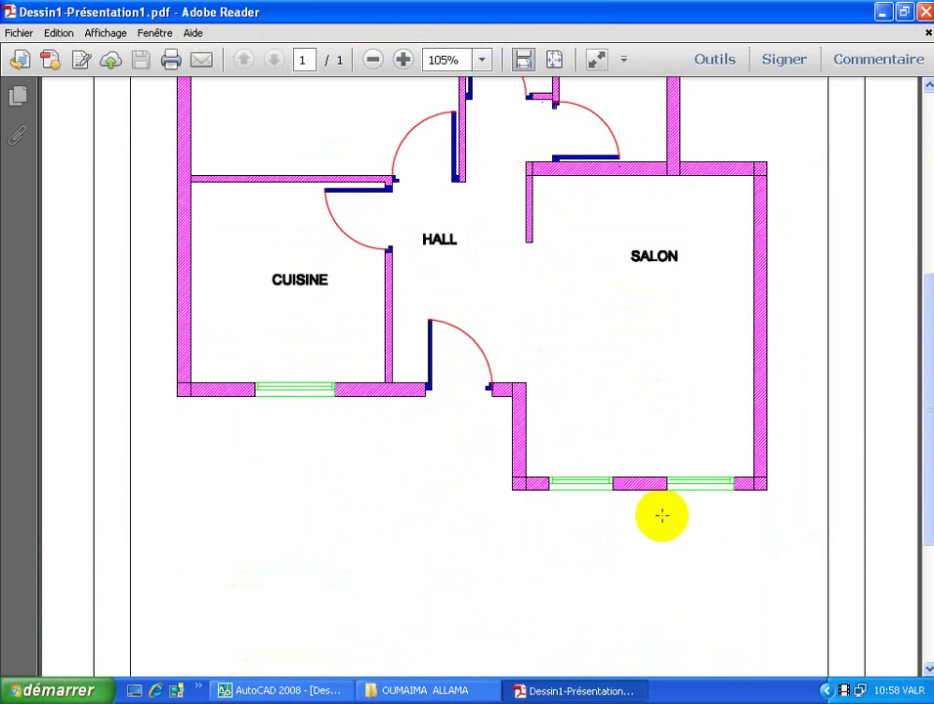
{"action": "scroll", "coordinate": [661, 514], "scroll_direction": "down", "scroll_amount": 4}
{"action": "scroll", "coordinate": [664, 547], "scroll_direction": "up", "scroll_amount": 4}
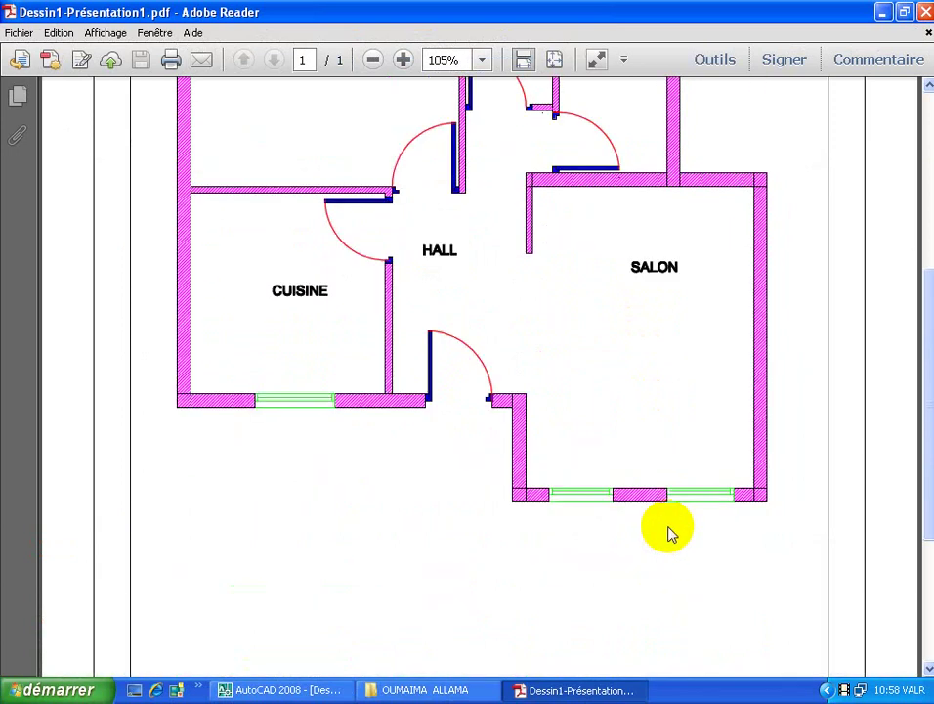
{"action": "scroll", "coordinate": [667, 528], "scroll_direction": "up", "scroll_amount": 4}
{"action": "scroll", "coordinate": [668, 506], "scroll_direction": "up", "scroll_amount": 2}
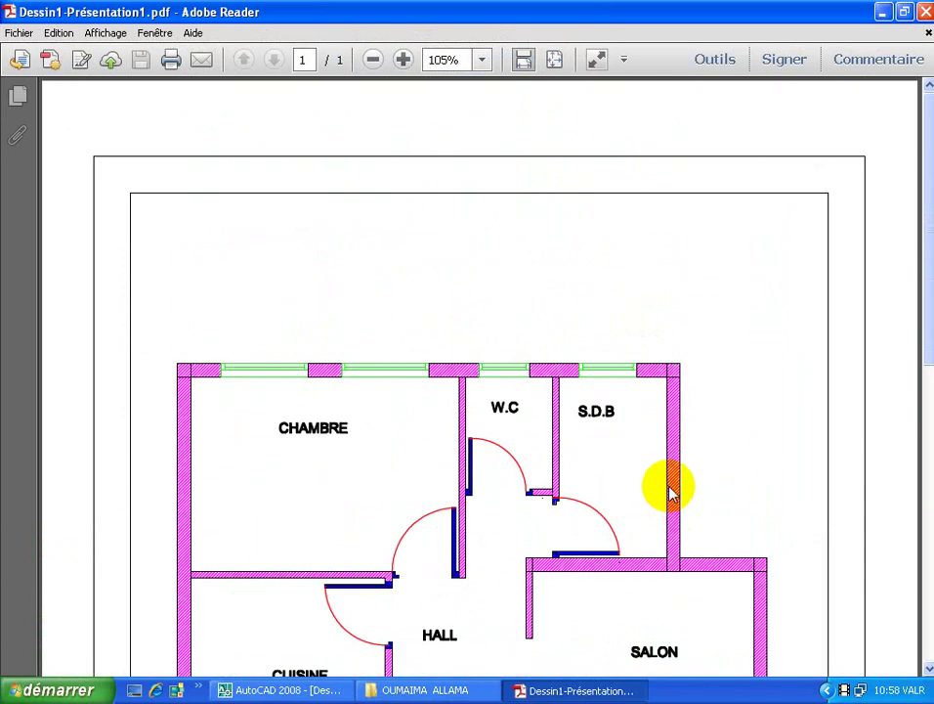
{"action": "scroll", "coordinate": [667, 481], "scroll_direction": "down", "scroll_amount": 2}
{"action": "scroll", "coordinate": [668, 469], "scroll_direction": "down", "scroll_amount": 1}
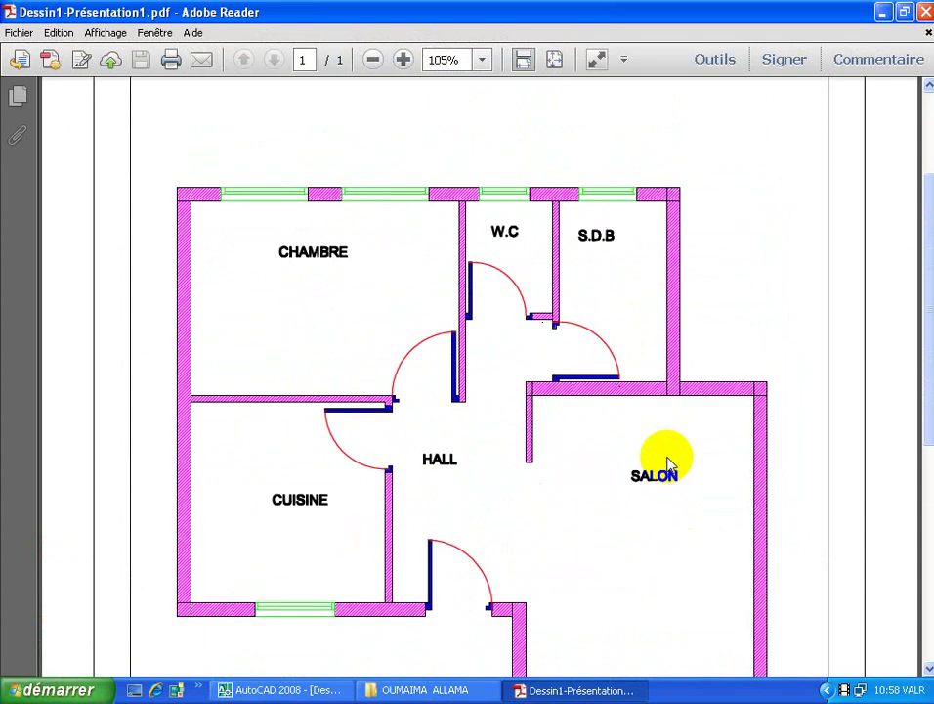
{"action": "scroll", "coordinate": [665, 445], "scroll_direction": "down", "scroll_amount": 4}
{"action": "scroll", "coordinate": [658, 422], "scroll_direction": "up", "scroll_amount": 3}
{"action": "scroll", "coordinate": [654, 415], "scroll_direction": "up", "scroll_amount": 3}
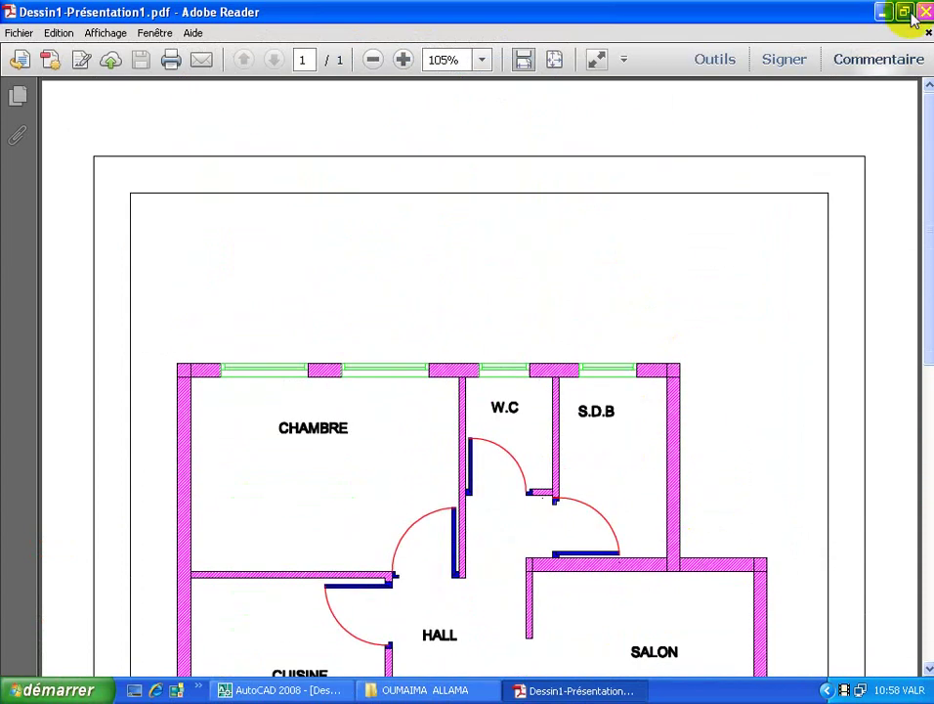
{"action": "left_click", "coordinate": [925, 11]}
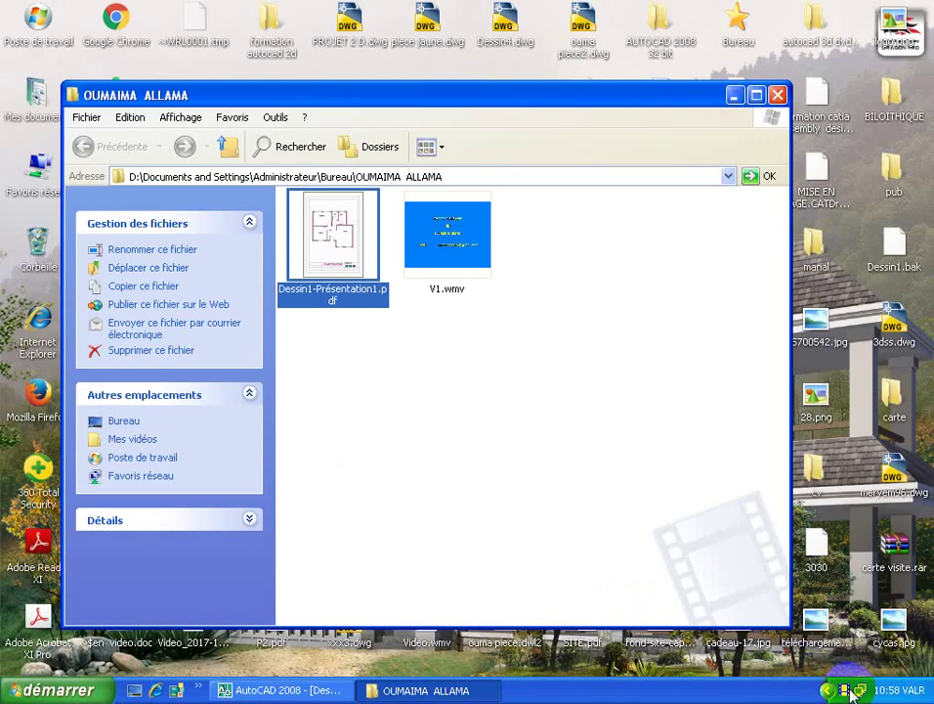